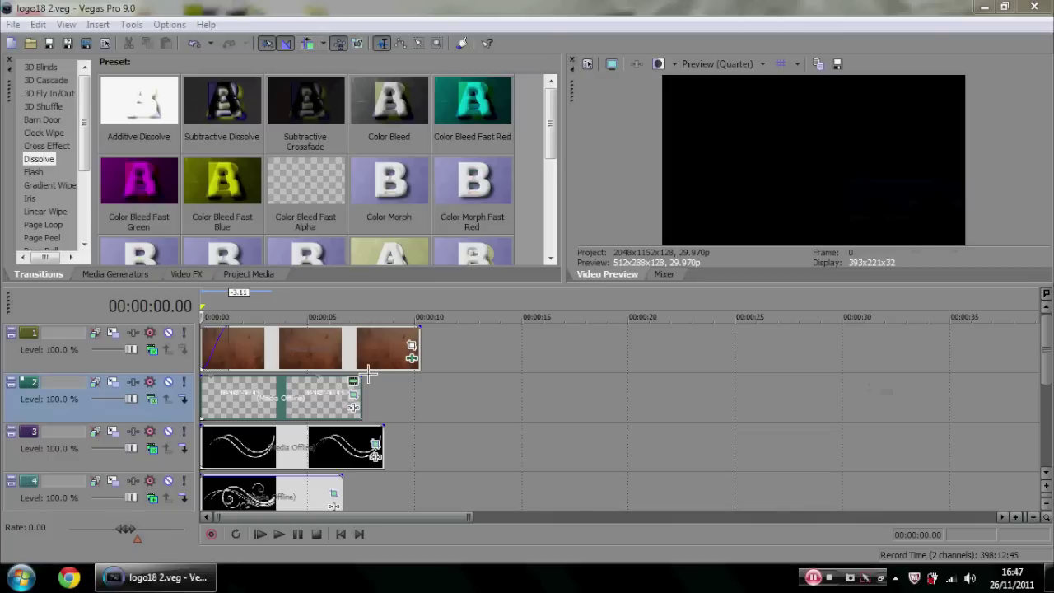
- Preview the intro at about 6–7 seconds, play it from the start, and view 3.23 seconds
{"action": "left_click", "coordinate": [356, 349]}
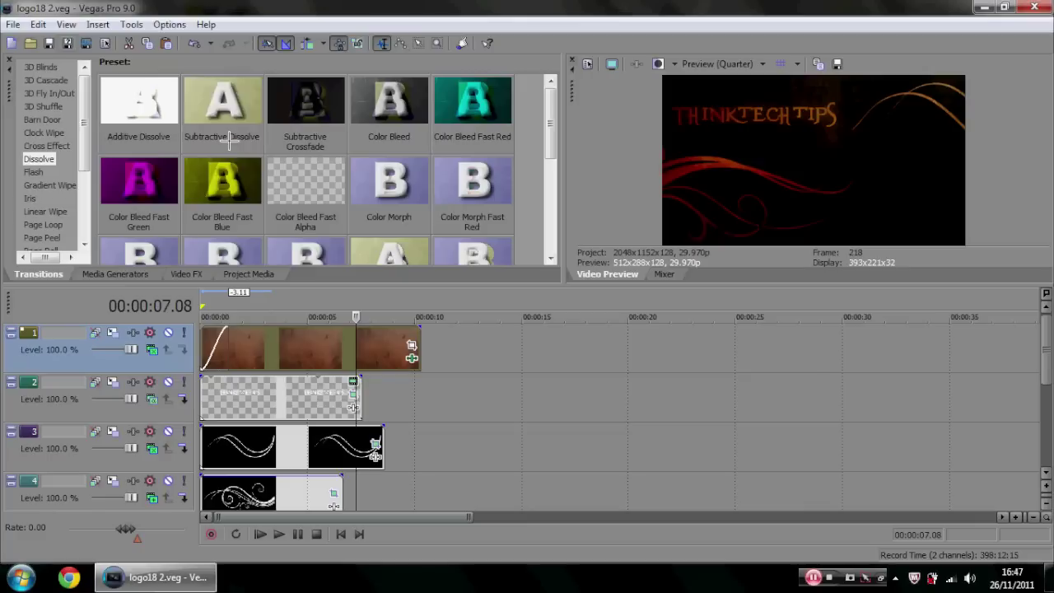
{"action": "left_click", "coordinate": [341, 534]}
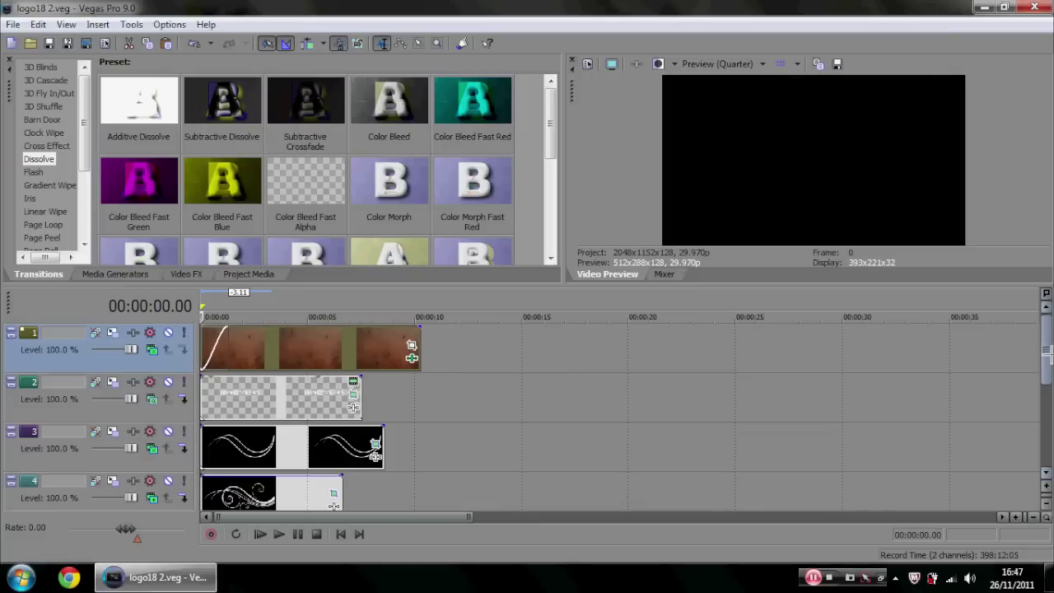
{"action": "left_click", "coordinate": [333, 503]}
{"action": "left_click", "coordinate": [341, 534]}
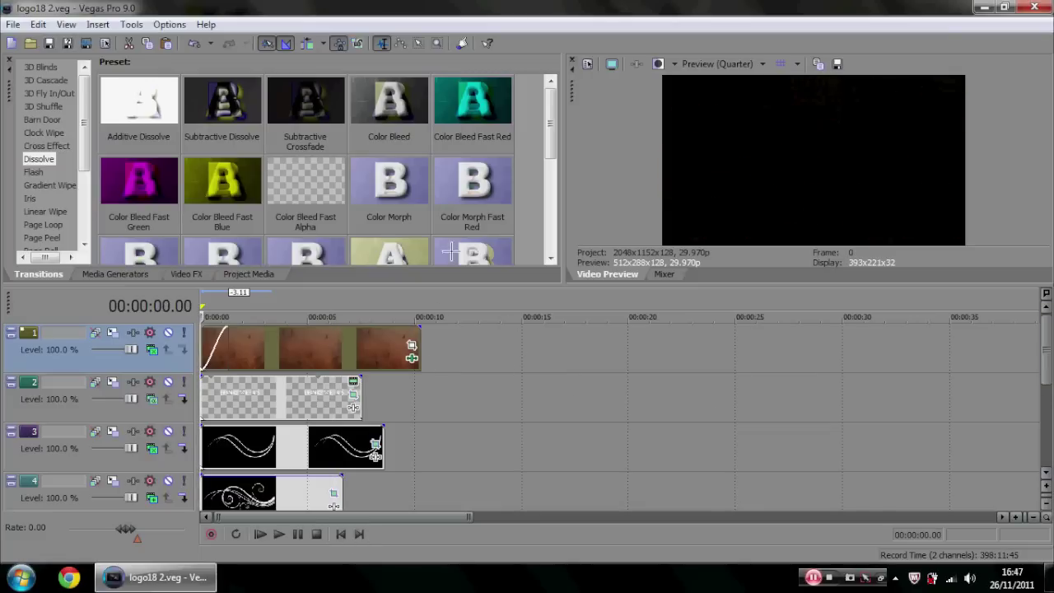
{"action": "left_click", "coordinate": [278, 534]}
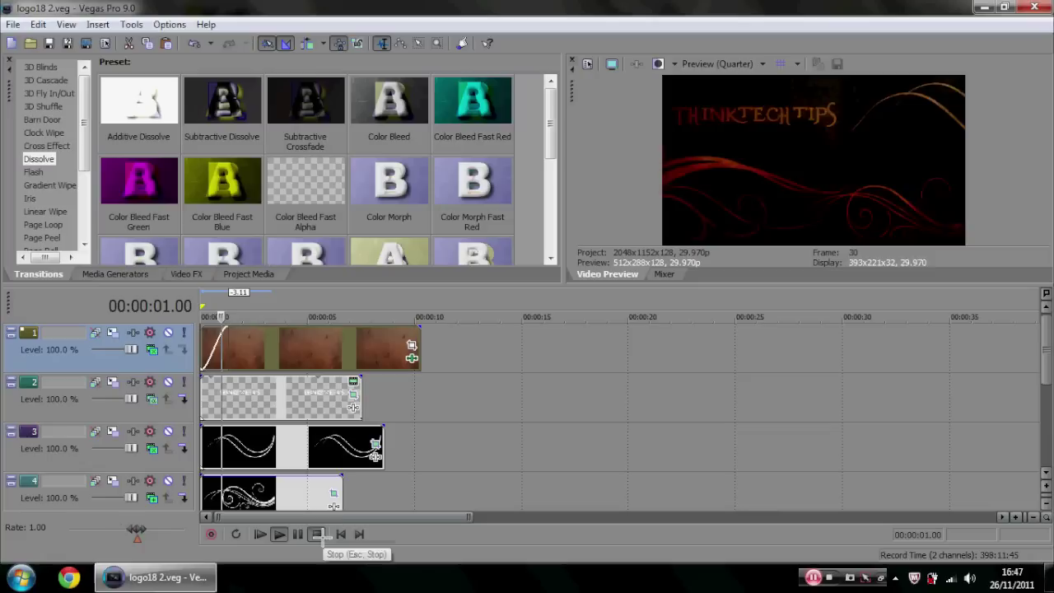
{"action": "left_click", "coordinate": [317, 534]}
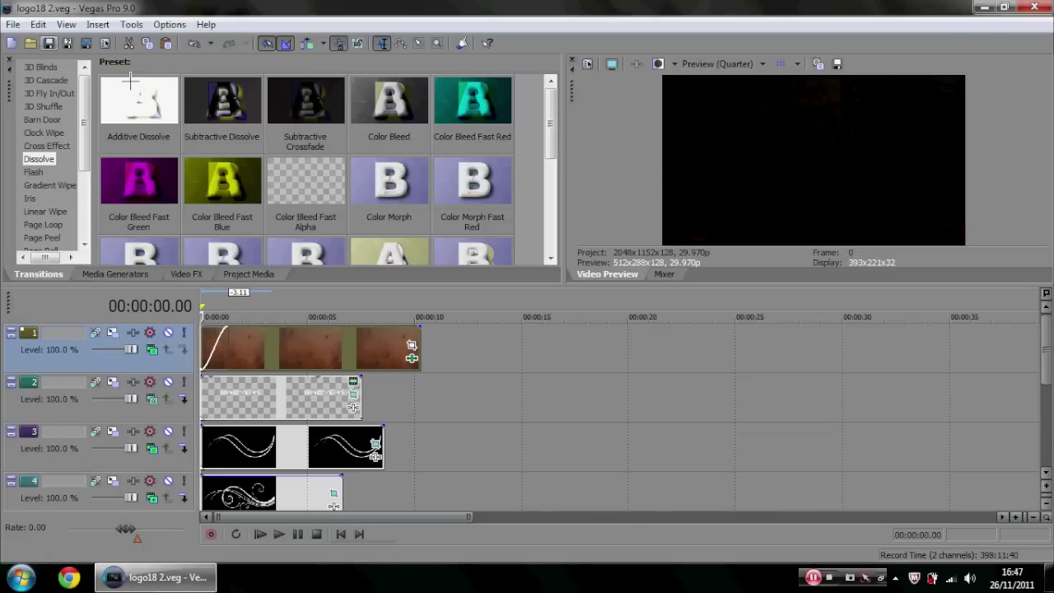
{"action": "left_click", "coordinate": [281, 392]}
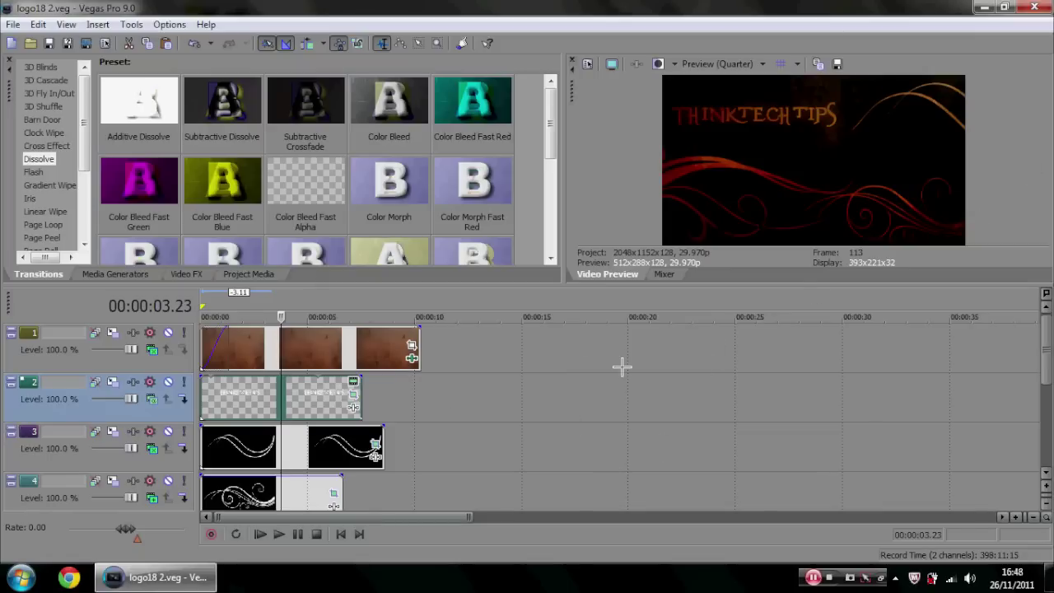
- Check frames around 4–6 seconds, then park the playhead at 12.15 seconds after the clips
{"action": "left_click", "coordinate": [349, 350]}
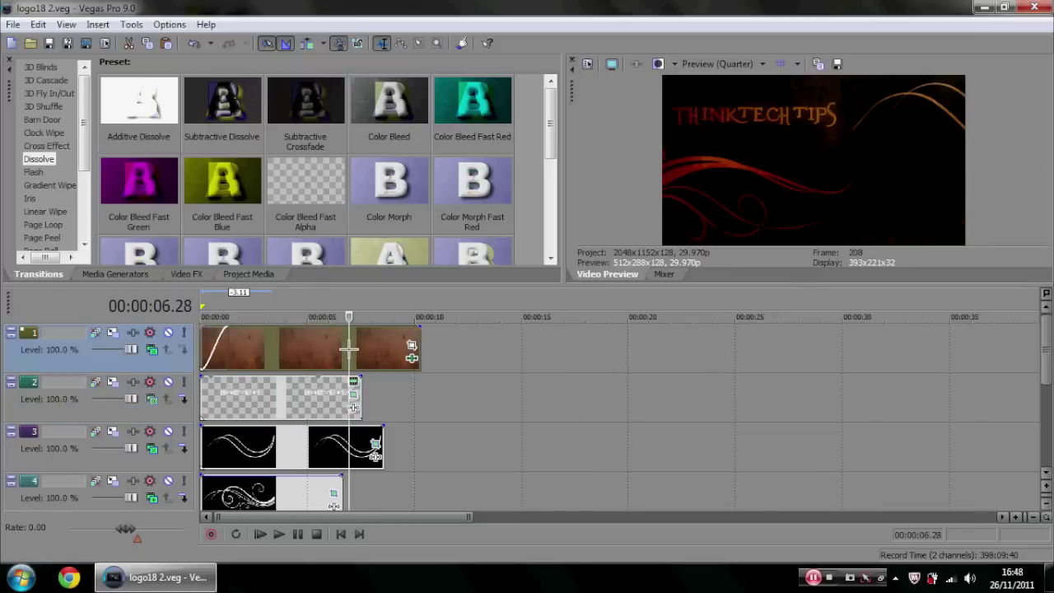
{"action": "left_click", "coordinate": [321, 446]}
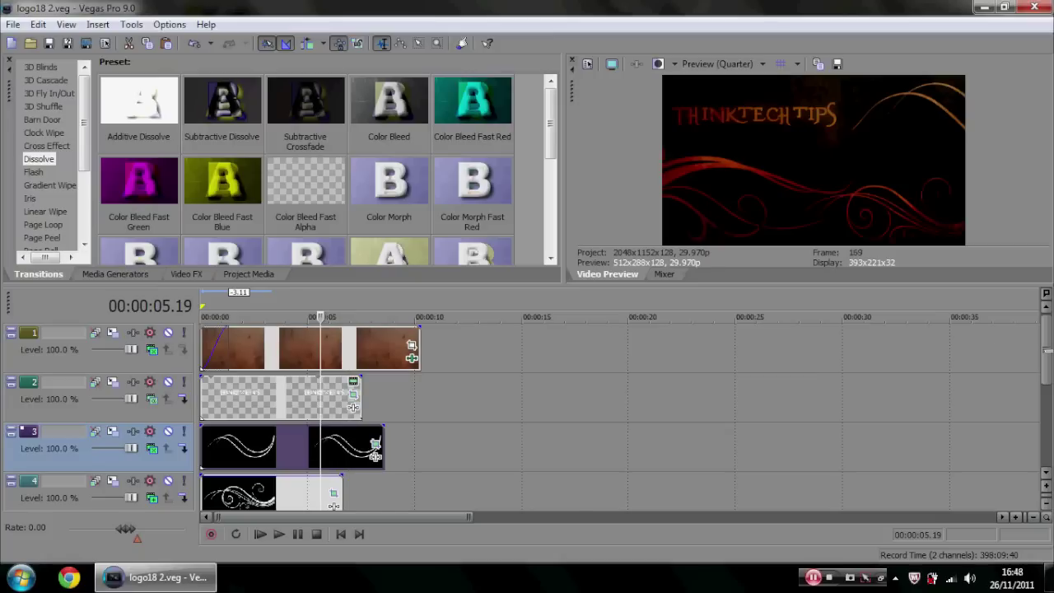
{"action": "left_click", "coordinate": [306, 445]}
{"action": "left_click", "coordinate": [462, 351]}
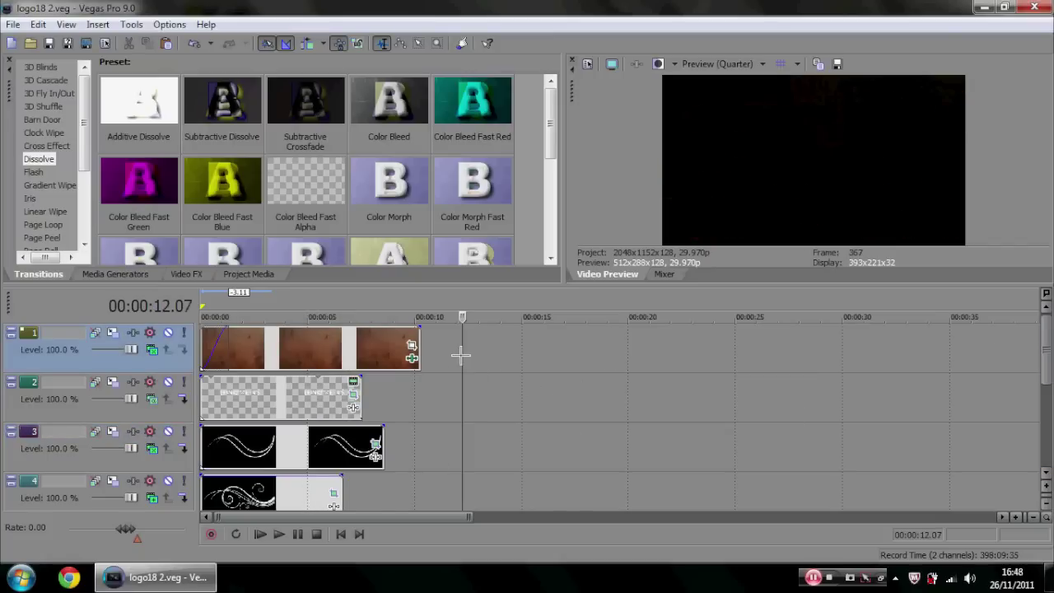
{"action": "left_click", "coordinate": [460, 399]}
{"action": "left_click", "coordinate": [479, 432]}
{"action": "left_click", "coordinate": [500, 354]}
{"action": "left_click", "coordinate": [434, 346]}
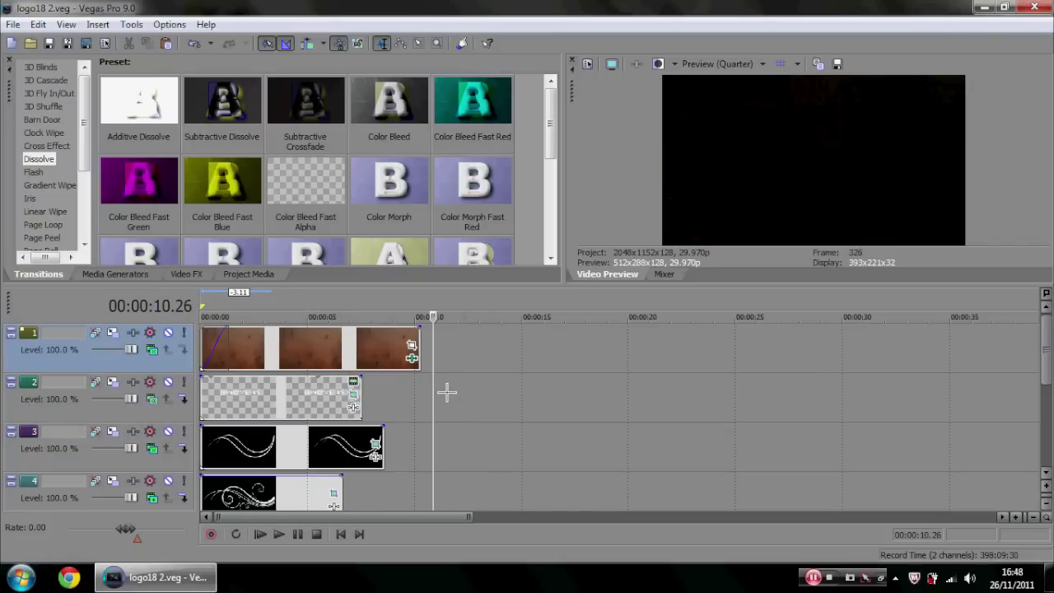
{"action": "left_click", "coordinate": [448, 391]}
{"action": "left_click", "coordinate": [469, 437]}
{"action": "mouse_move", "coordinate": [1043, 354]}
{"action": "left_mouse_down"}
{"action": "mouse_move", "coordinate": [1044, 425]}
{"action": "mouse_move", "coordinate": [1044, 346]}
{"action": "left_mouse_up"}
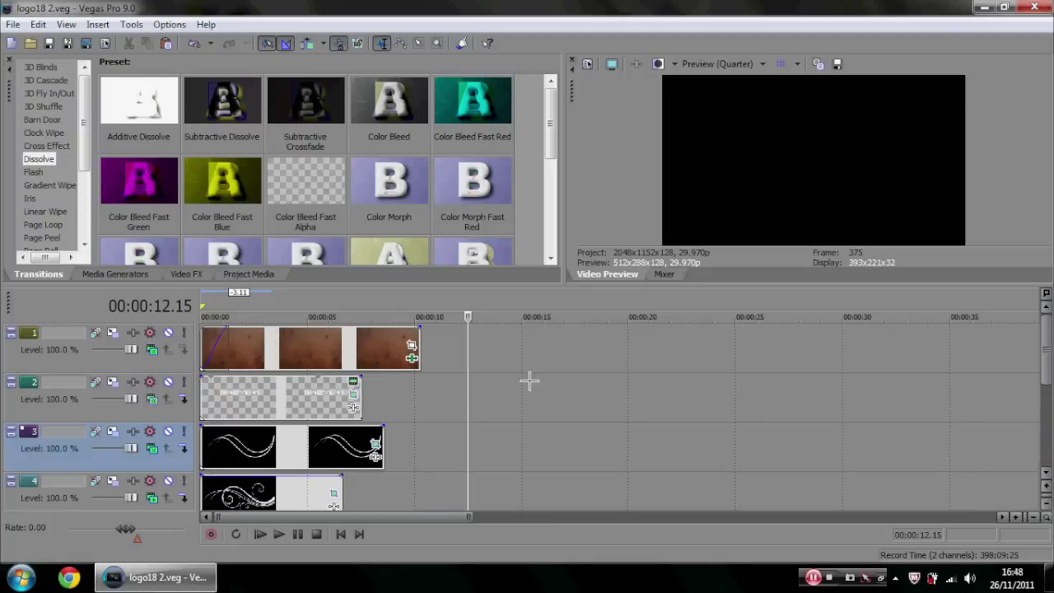
- Add a Sample Text media clip at 12.15 seconds, then delete it
{"action": "right_click", "coordinate": [505, 343]}
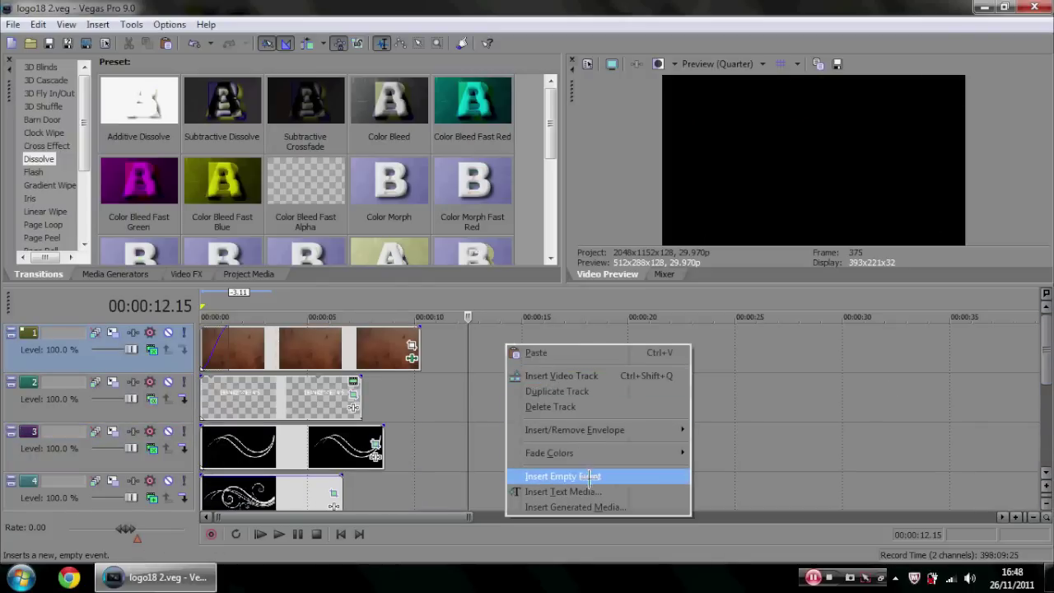
{"action": "left_click", "coordinate": [568, 492]}
{"action": "left_click", "coordinate": [665, 218]}
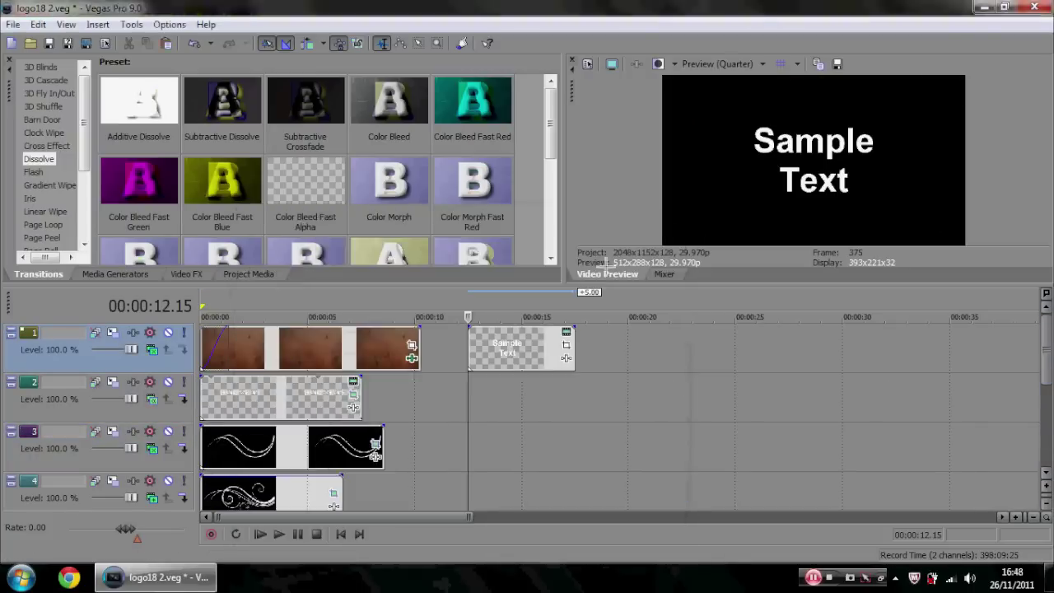
{"action": "left_click", "coordinate": [532, 341]}
{"action": "key", "text": "Delete"}
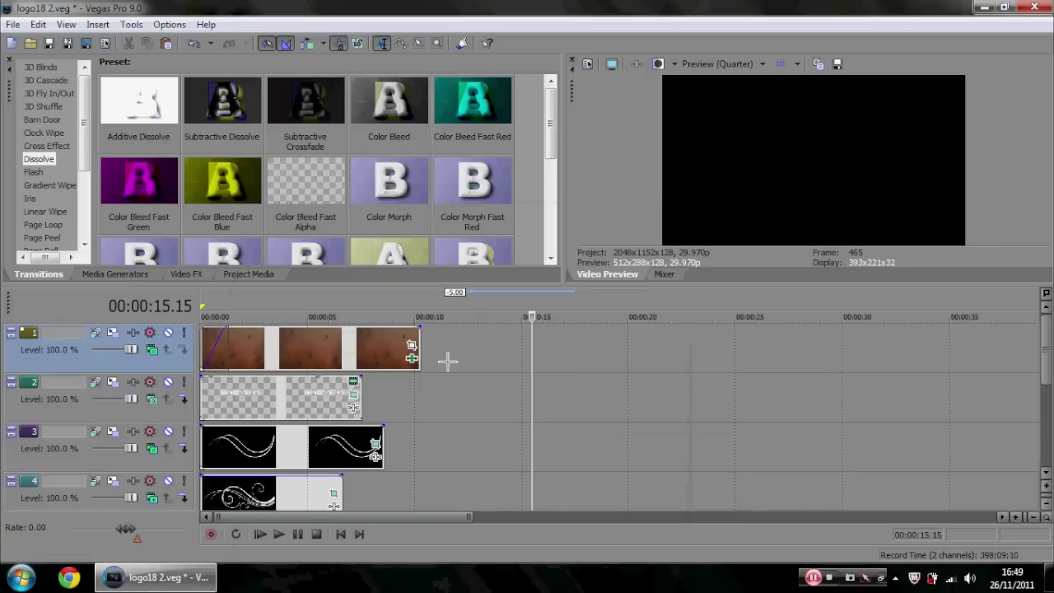
- Add a new audio track below the tracks, then delete the unwanted audio track 7
{"action": "right_click", "coordinate": [506, 335]}
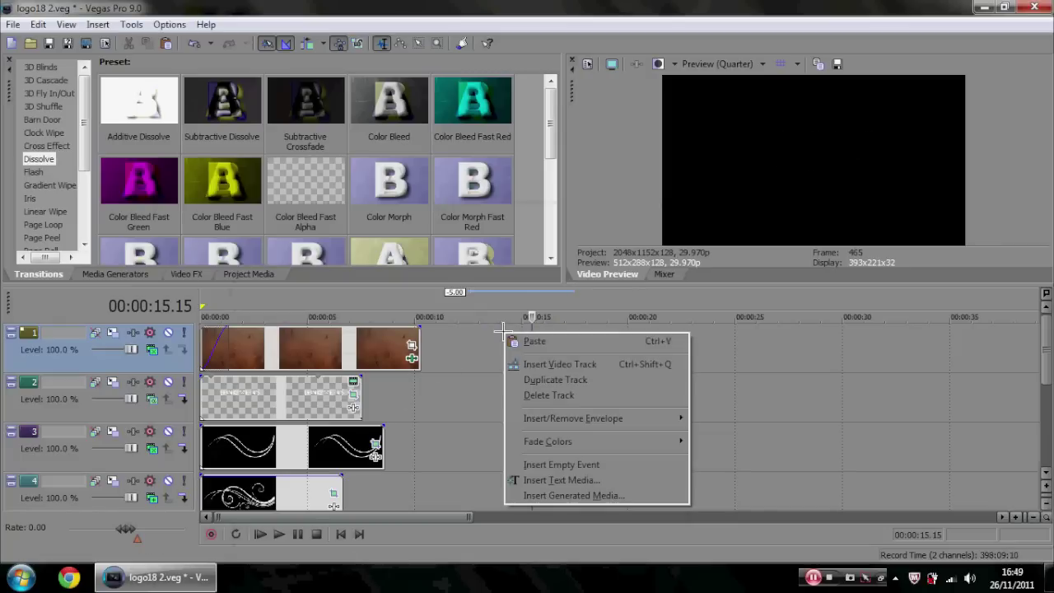
{"action": "left_click", "coordinate": [469, 361]}
{"action": "scroll", "coordinate": [1046, 363], "scroll_direction": "down", "scroll_amount": 4}
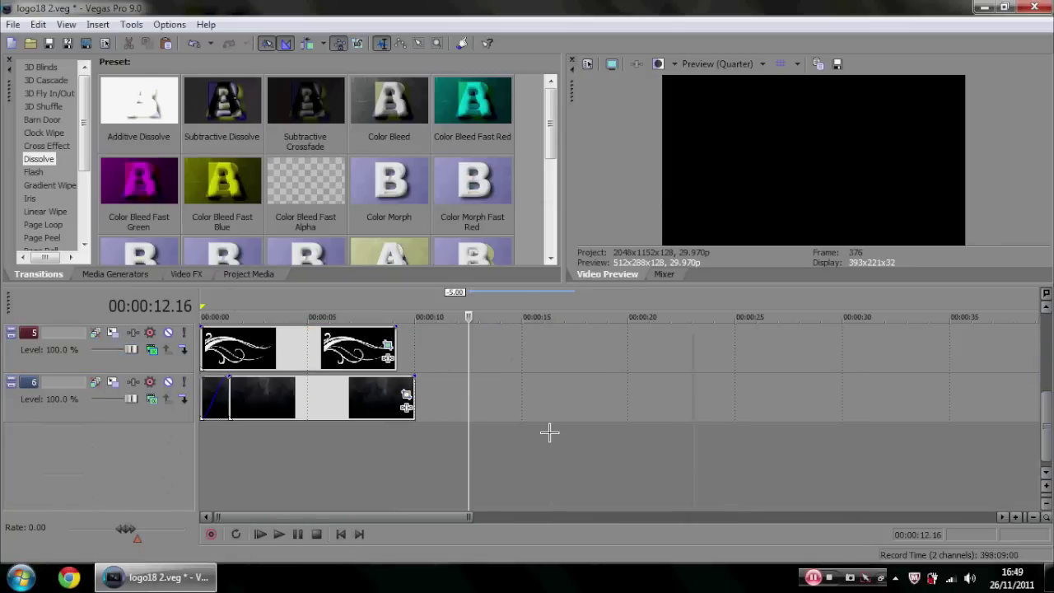
{"action": "right_click", "coordinate": [549, 432]}
{"action": "left_click", "coordinate": [605, 458]}
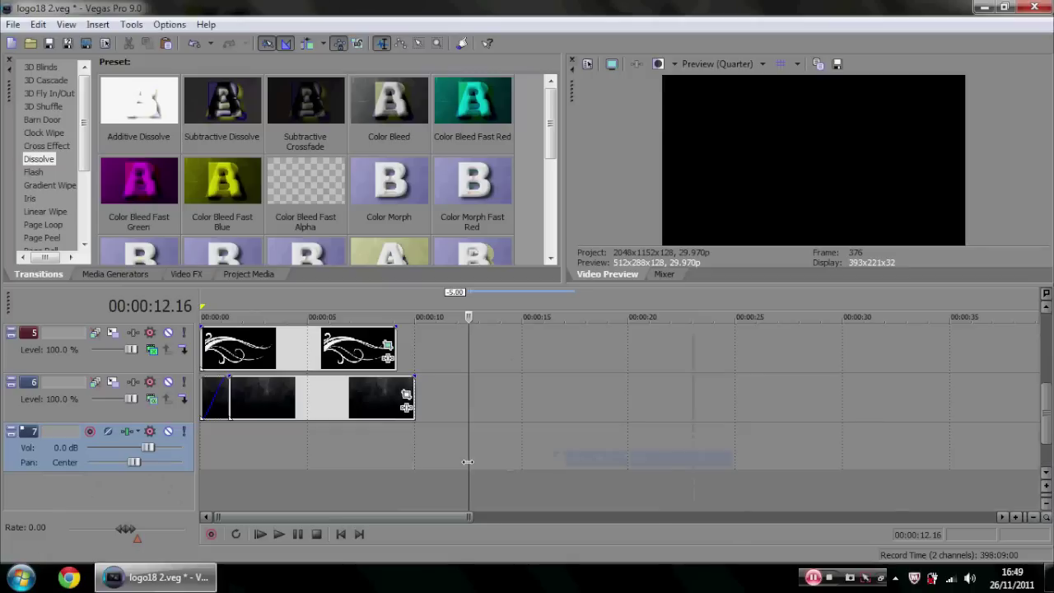
{"action": "right_click", "coordinate": [313, 443]}
{"action": "left_click", "coordinate": [358, 375]}
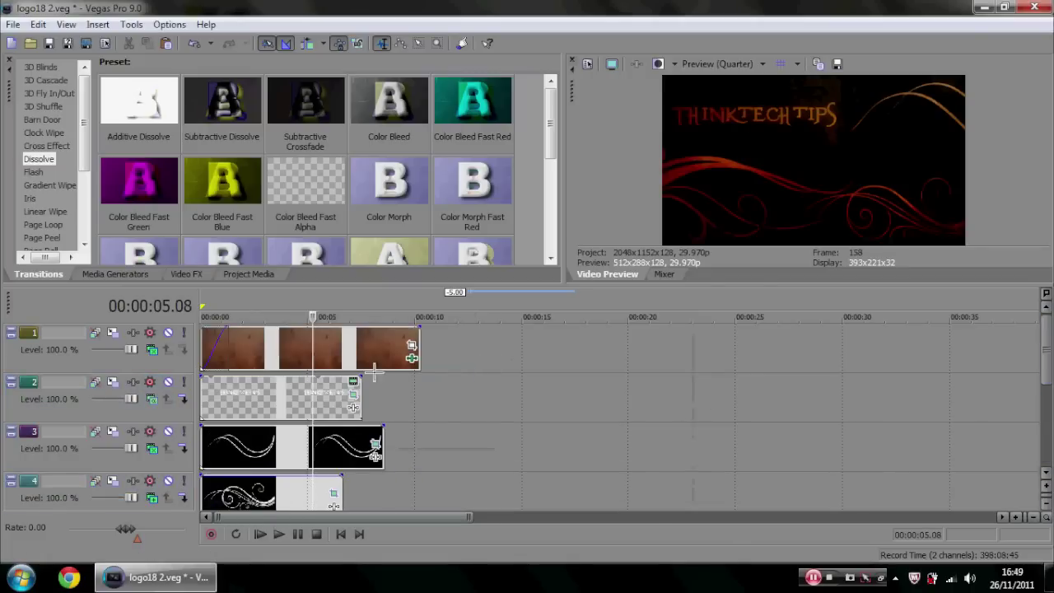
- Dismiss the background track's options unchanged and select track 6 at 6.06 seconds
{"action": "right_click", "coordinate": [587, 348]}
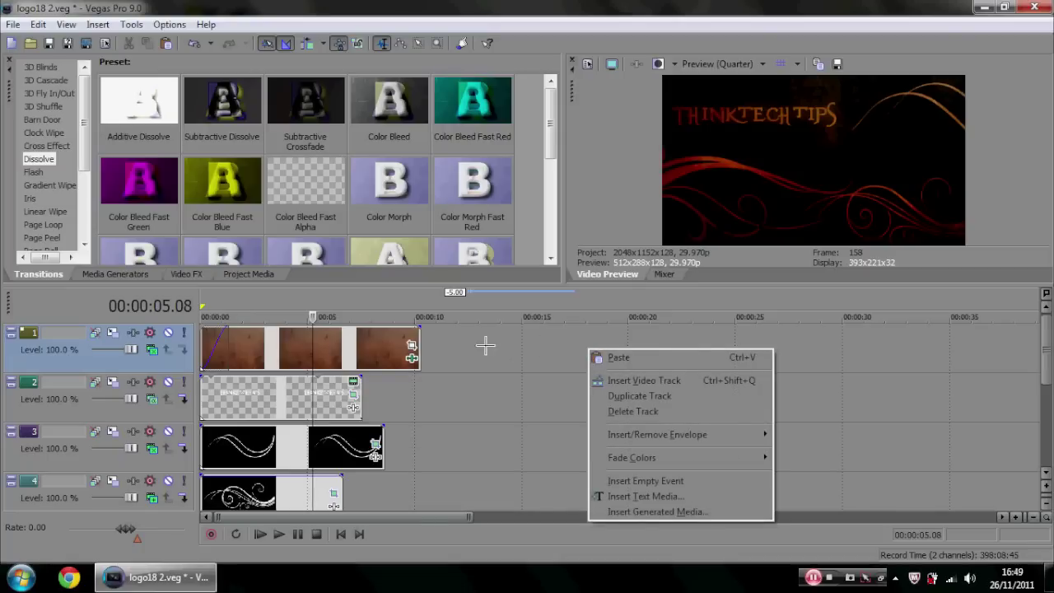
{"action": "left_click", "coordinate": [459, 436]}
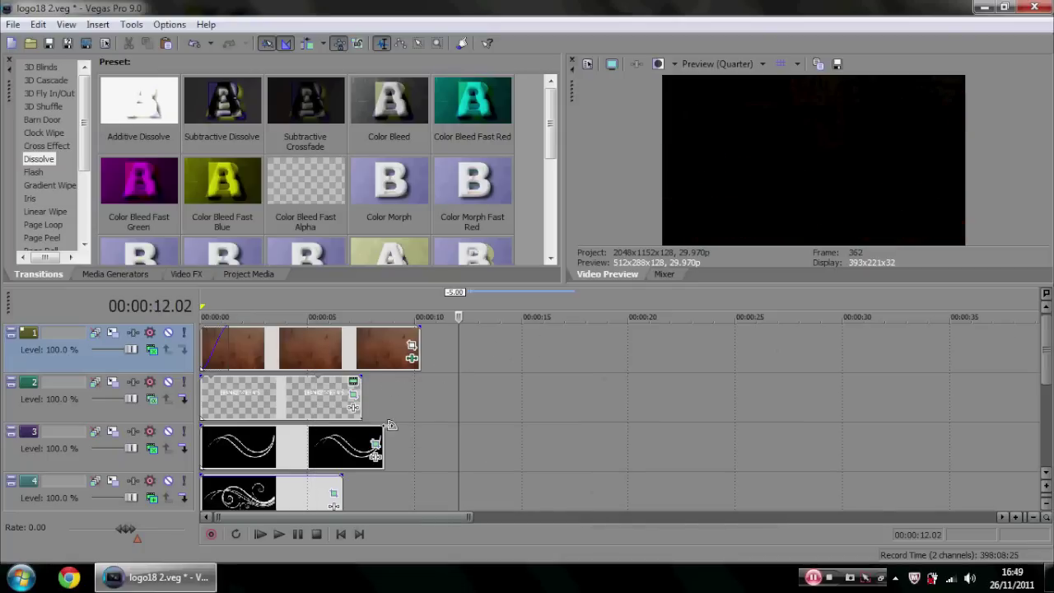
{"action": "mouse_move", "coordinate": [1046, 346]}
{"action": "left_mouse_down"}
{"action": "mouse_move", "coordinate": [1045, 423]}
{"action": "mouse_move", "coordinate": [1045, 329]}
{"action": "left_mouse_up"}
{"action": "left_click", "coordinate": [333, 384]}
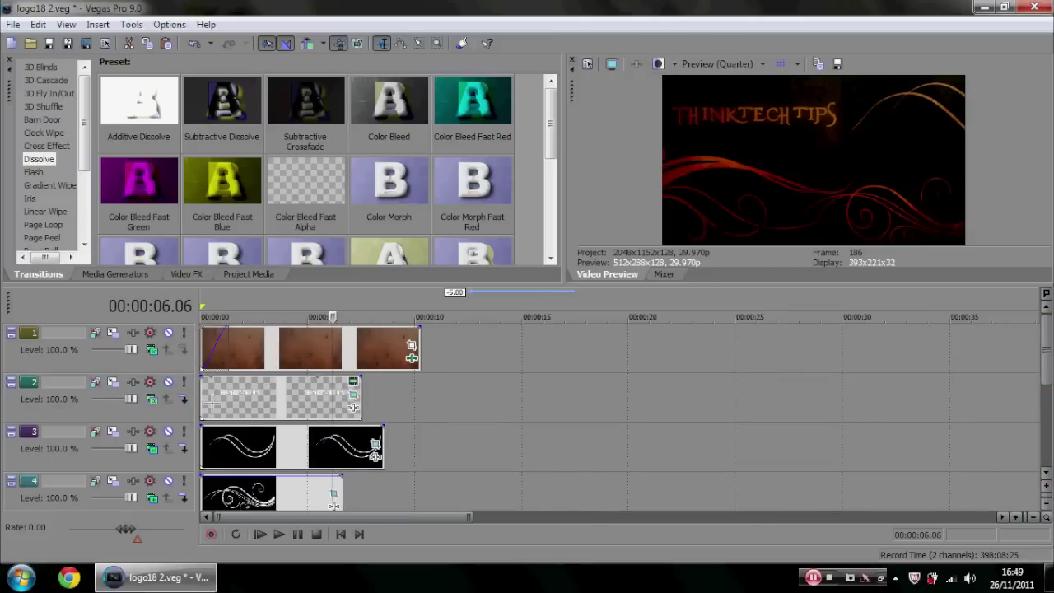
- Select and clear the 10-second span, then show the background track's compositing modes at 4 seconds
{"action": "double_click", "coordinate": [322, 348]}
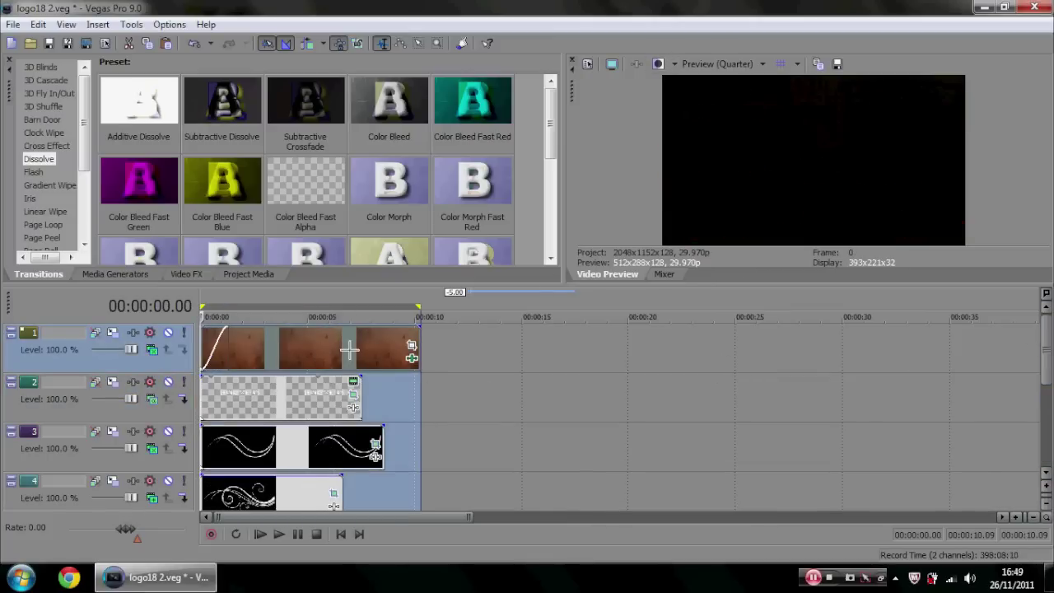
{"action": "left_click", "coordinate": [349, 352]}
{"action": "left_click", "coordinate": [318, 346]}
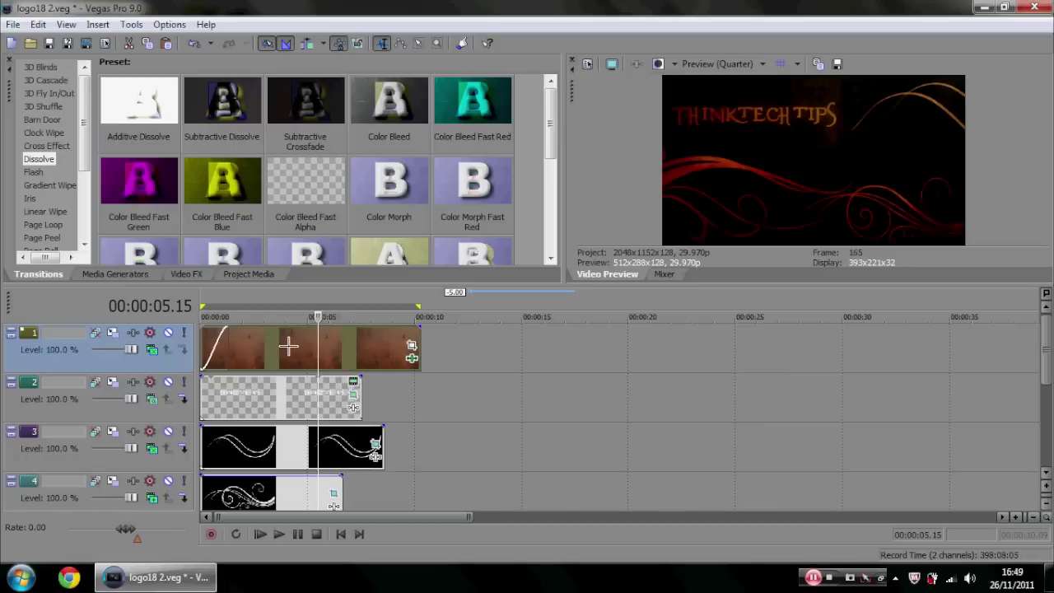
{"action": "left_click", "coordinate": [288, 346]}
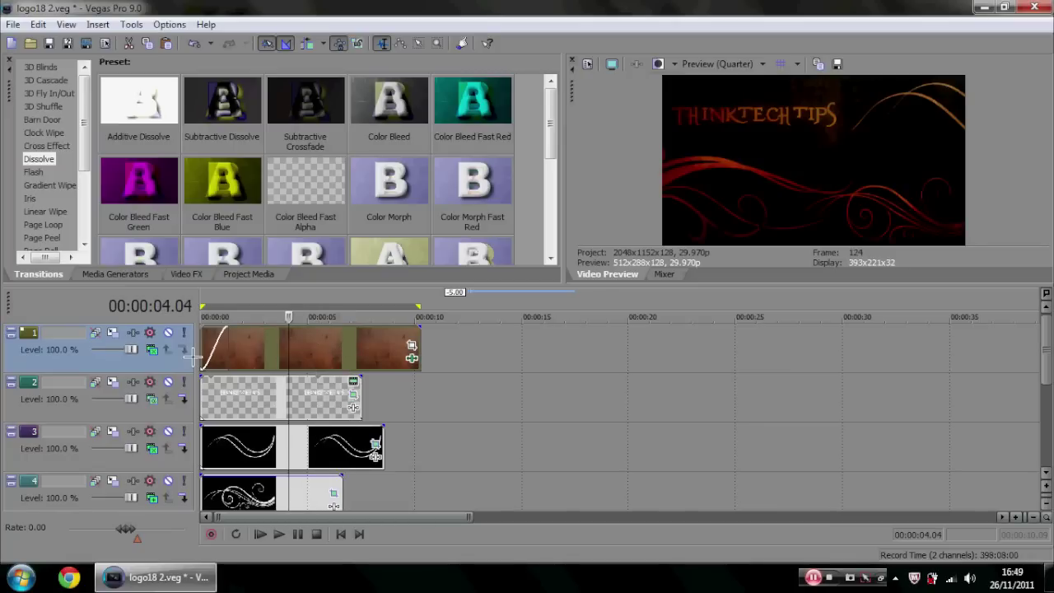
{"action": "left_click", "coordinate": [152, 351]}
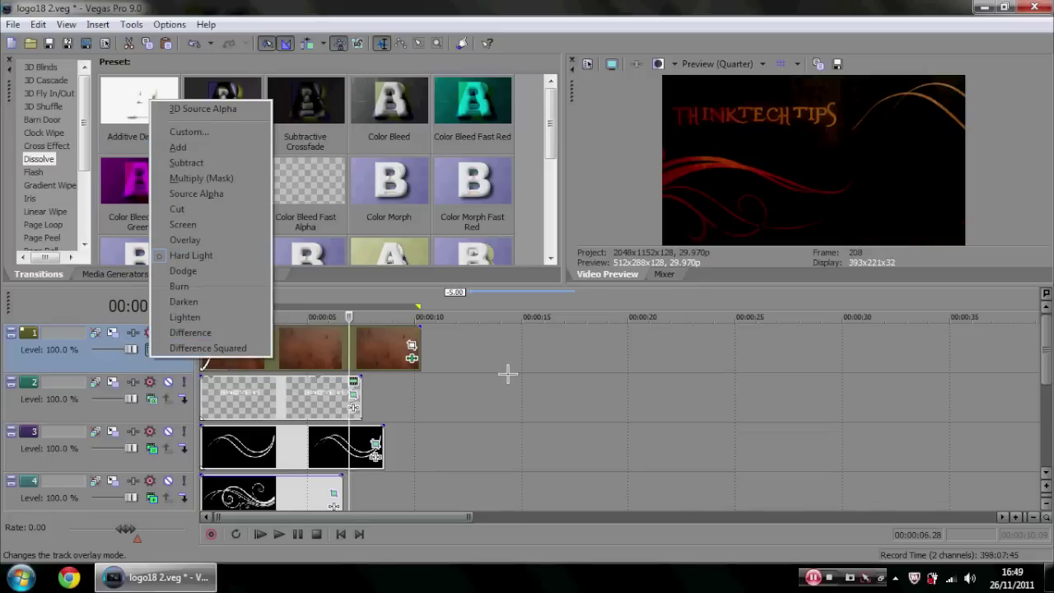
- Close the compositing list unchanged and scrub to 3.21 seconds on the swirl track
{"action": "left_click", "coordinate": [509, 379]}
{"action": "left_click", "coordinate": [308, 348]}
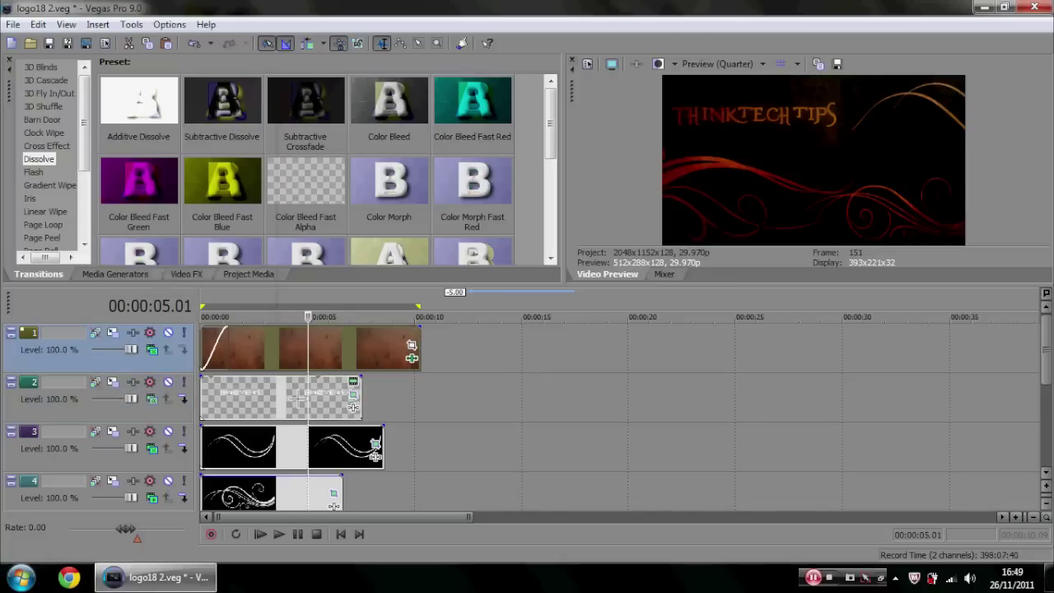
{"action": "left_click", "coordinate": [338, 346]}
{"action": "left_click", "coordinate": [280, 402]}
{"action": "left_click", "coordinate": [281, 449]}
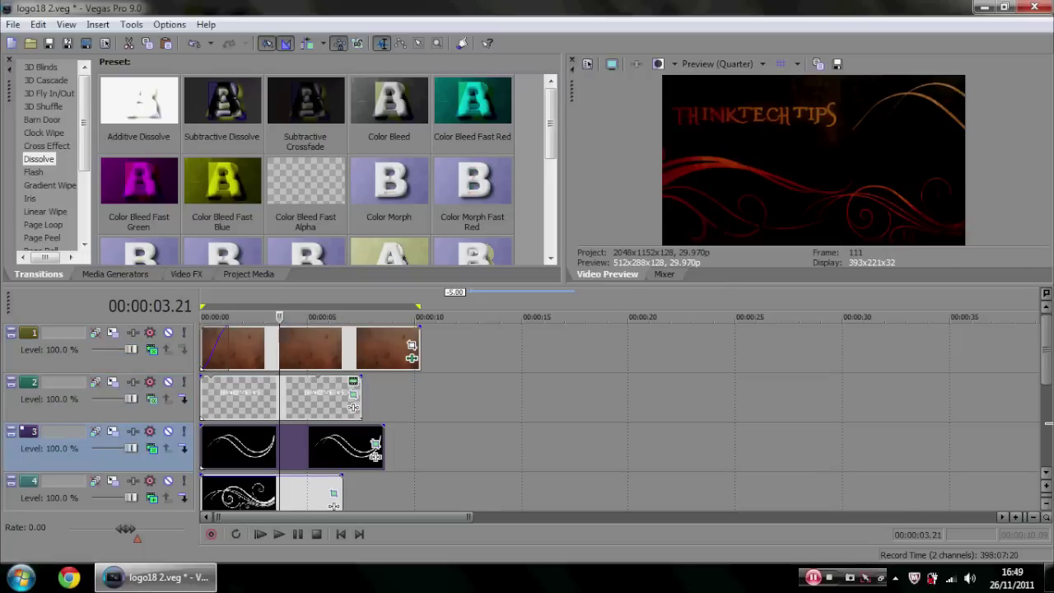
{"action": "scroll", "coordinate": [157, 383], "scroll_direction": "down", "scroll_amount": 4}
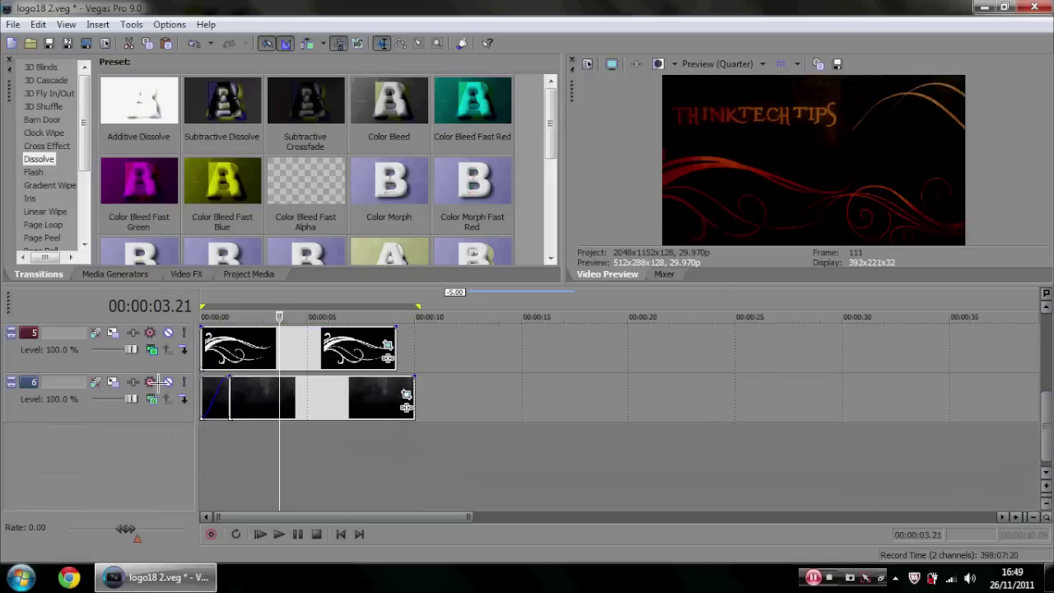
- Review the compositing modes of tracks 6, 5 and 2 without changing them
{"action": "left_click", "coordinate": [154, 382]}
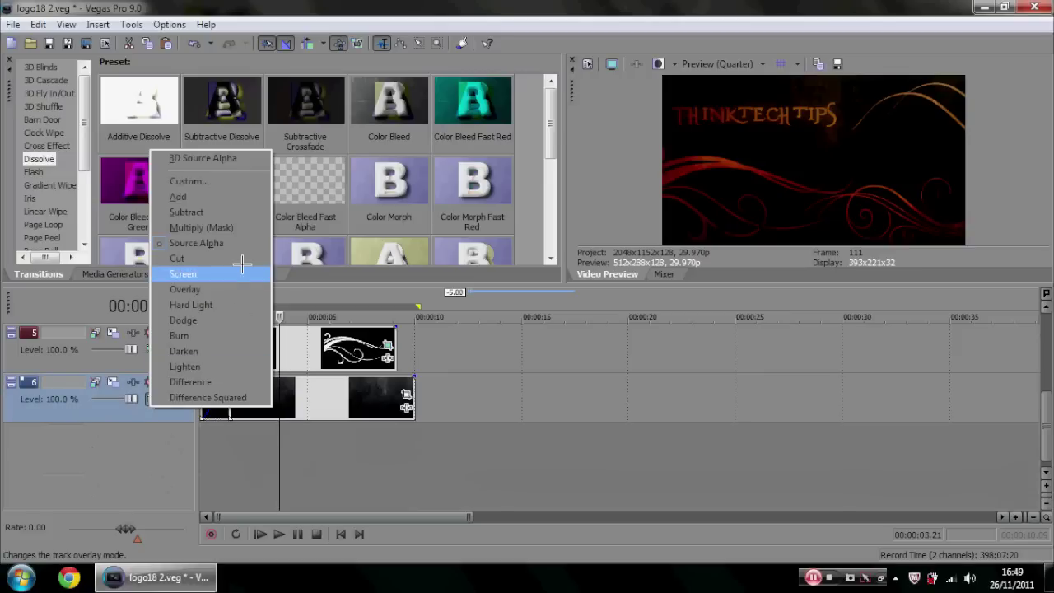
{"action": "left_click", "coordinate": [323, 346]}
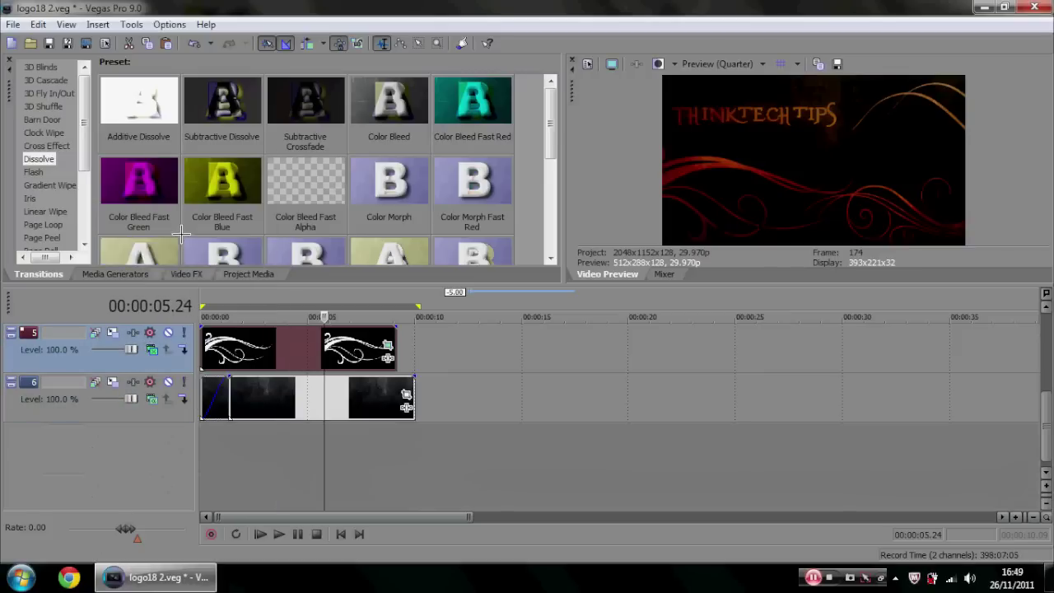
{"action": "left_click", "coordinate": [151, 349]}
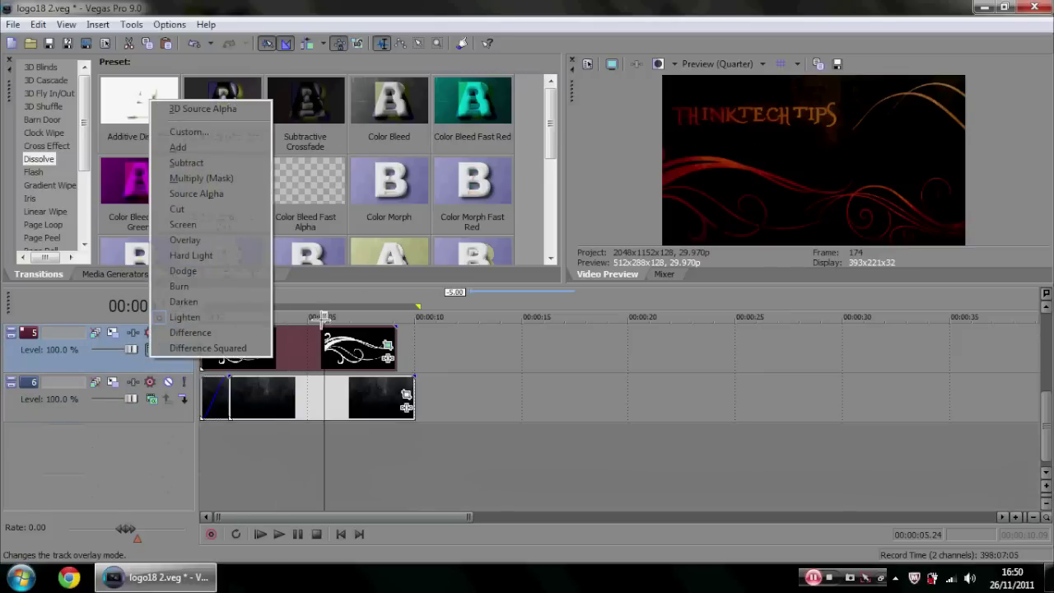
{"action": "left_click", "coordinate": [184, 318]}
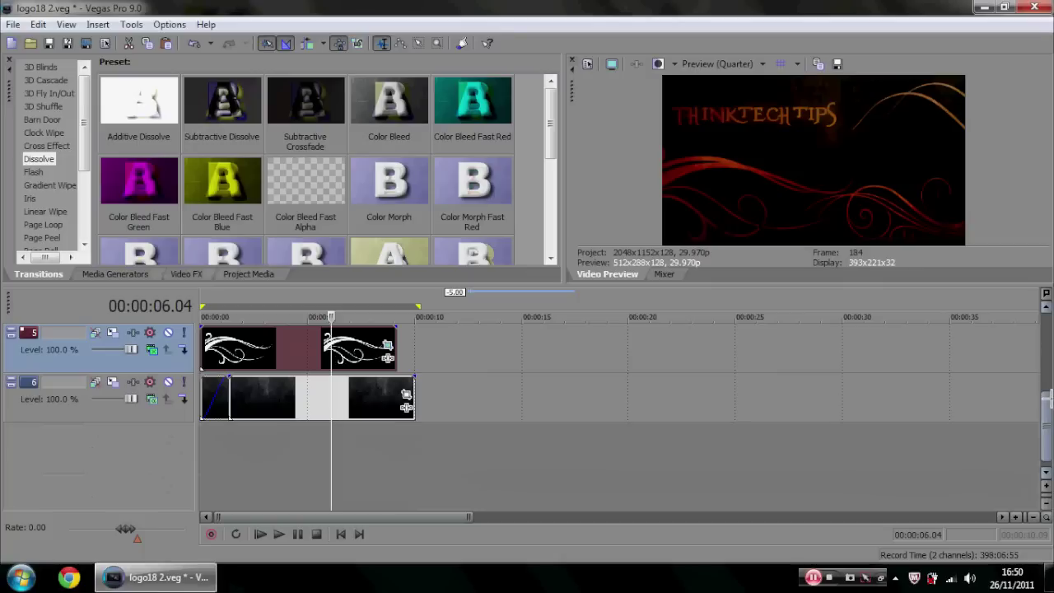
{"action": "scroll", "coordinate": [247, 396], "scroll_direction": "up", "scroll_amount": 4}
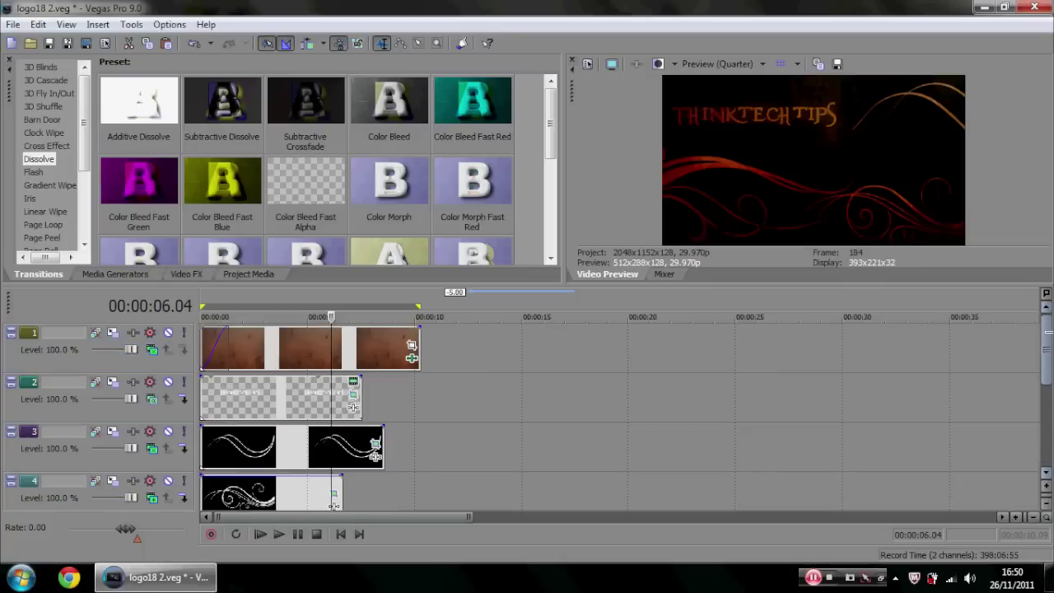
{"action": "left_click", "coordinate": [152, 399]}
{"action": "left_click", "coordinate": [323, 387]}
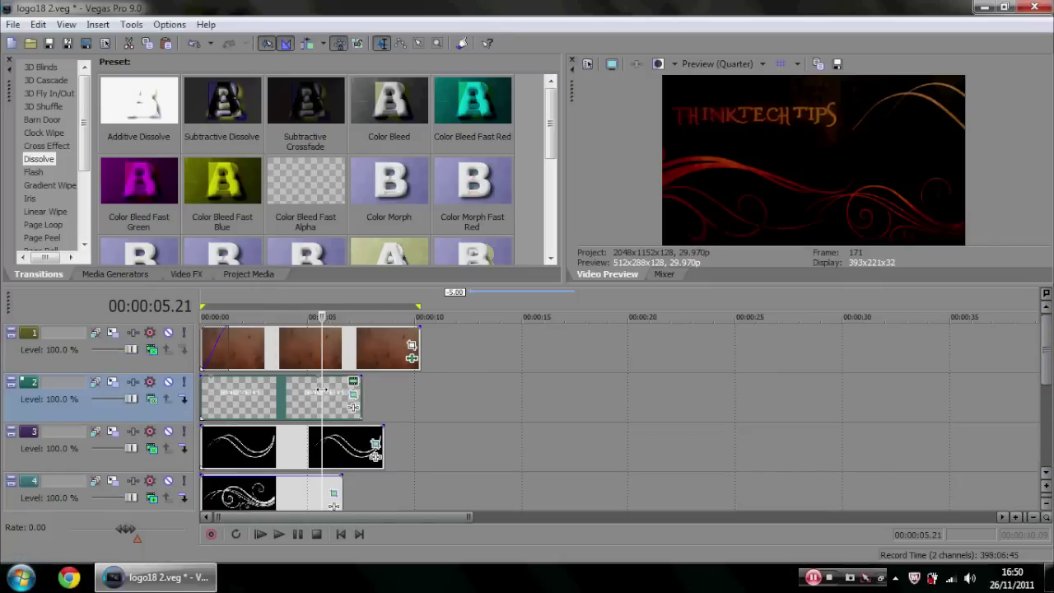
{"action": "left_click", "coordinate": [286, 392]}
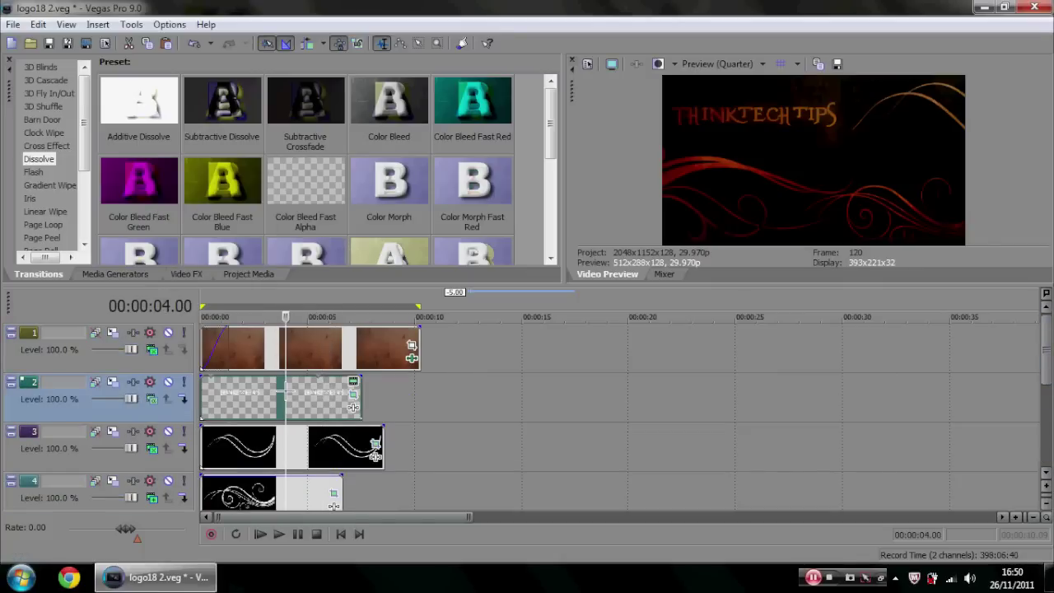
{"action": "left_click", "coordinate": [154, 399]}
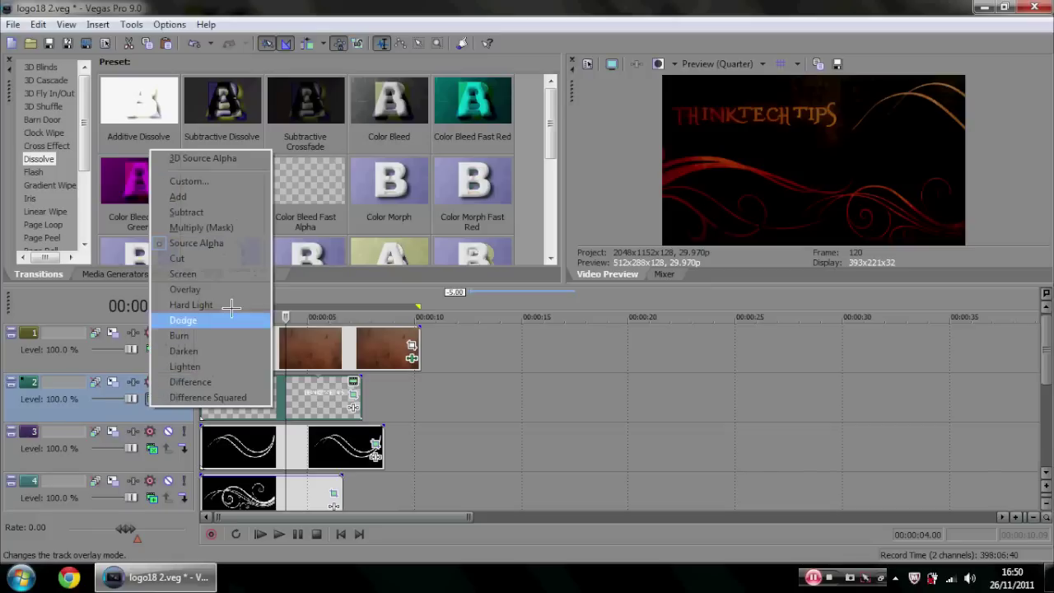
{"action": "left_click", "coordinate": [343, 346]}
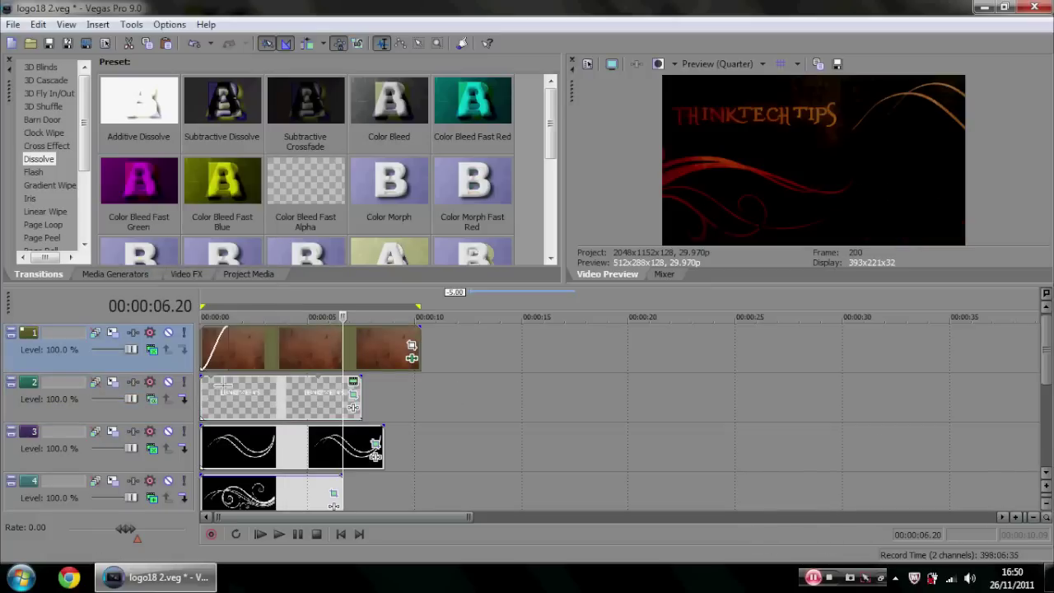
- Save logo18 2, check the texture track's compositing mode, and return to the start
{"action": "left_click", "coordinate": [49, 43]}
{"action": "left_click", "coordinate": [150, 431]}
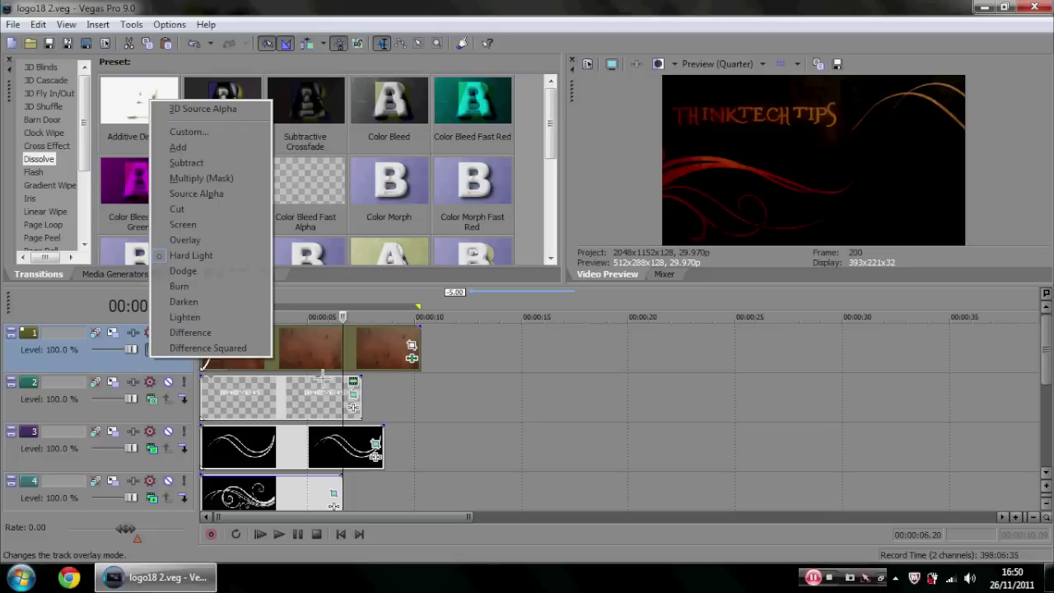
{"action": "left_click", "coordinate": [318, 343]}
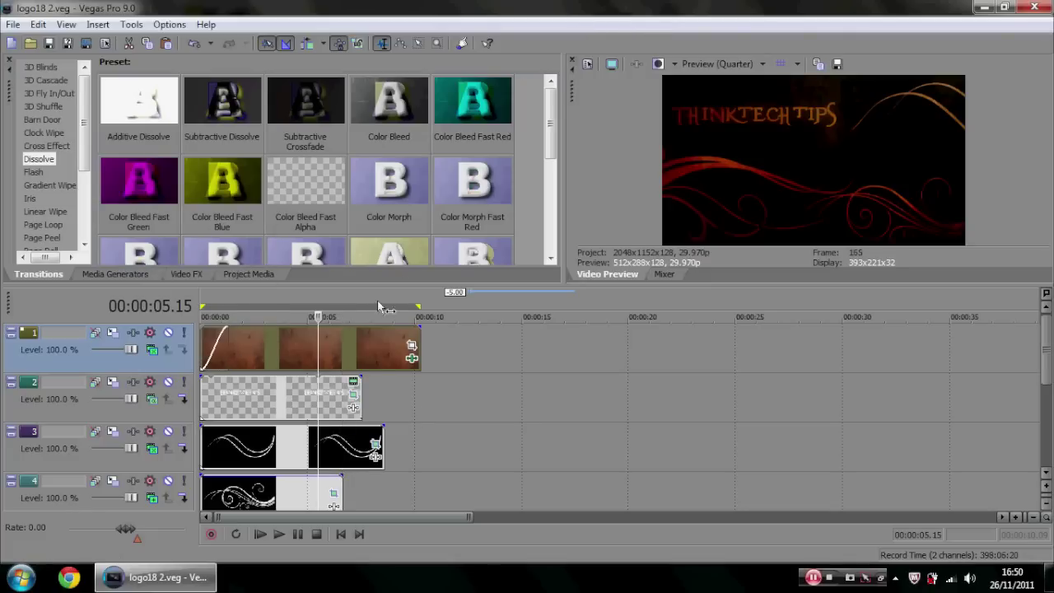
{"action": "left_click", "coordinate": [341, 534]}
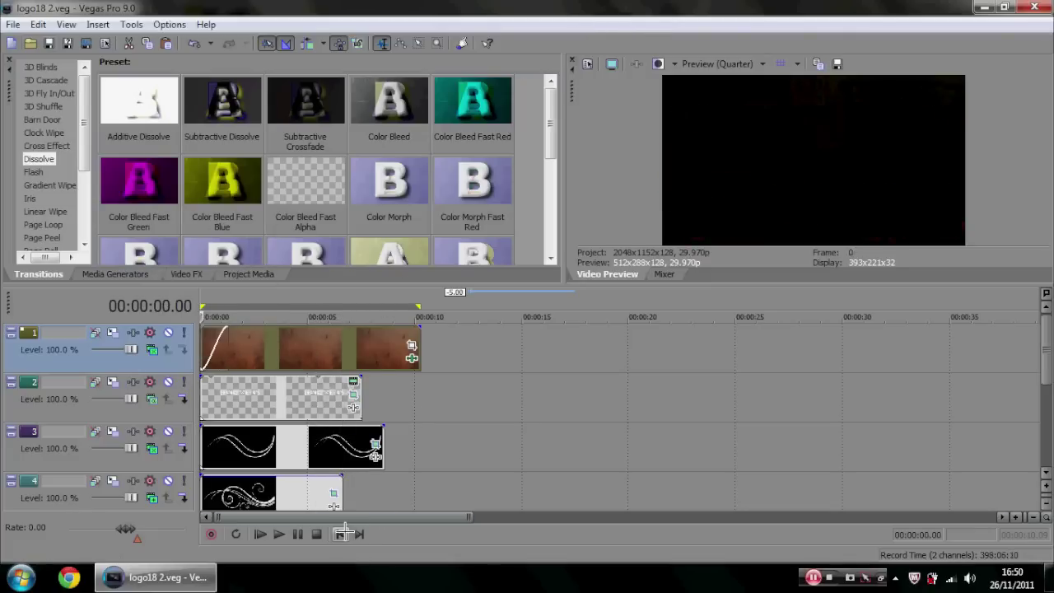
{"action": "left_click", "coordinate": [237, 451]}
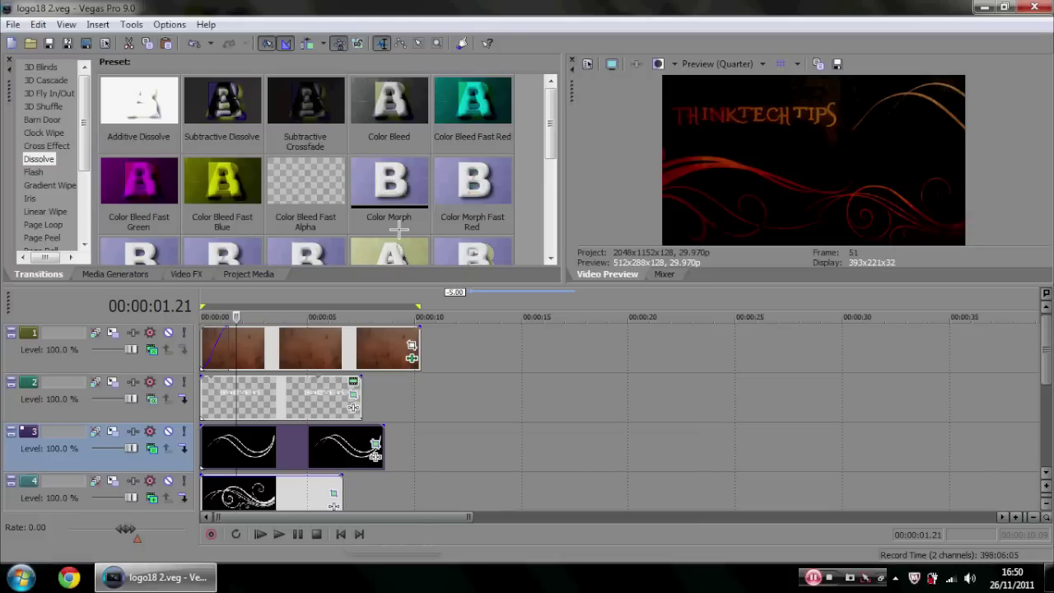
{"action": "left_click", "coordinate": [151, 447]}
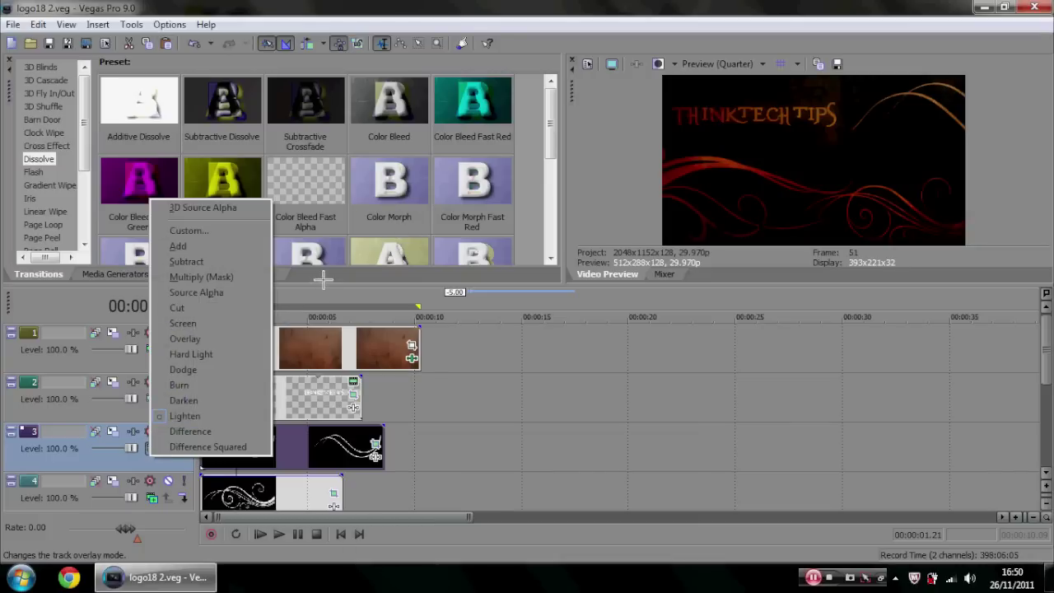
{"action": "left_click", "coordinate": [320, 336]}
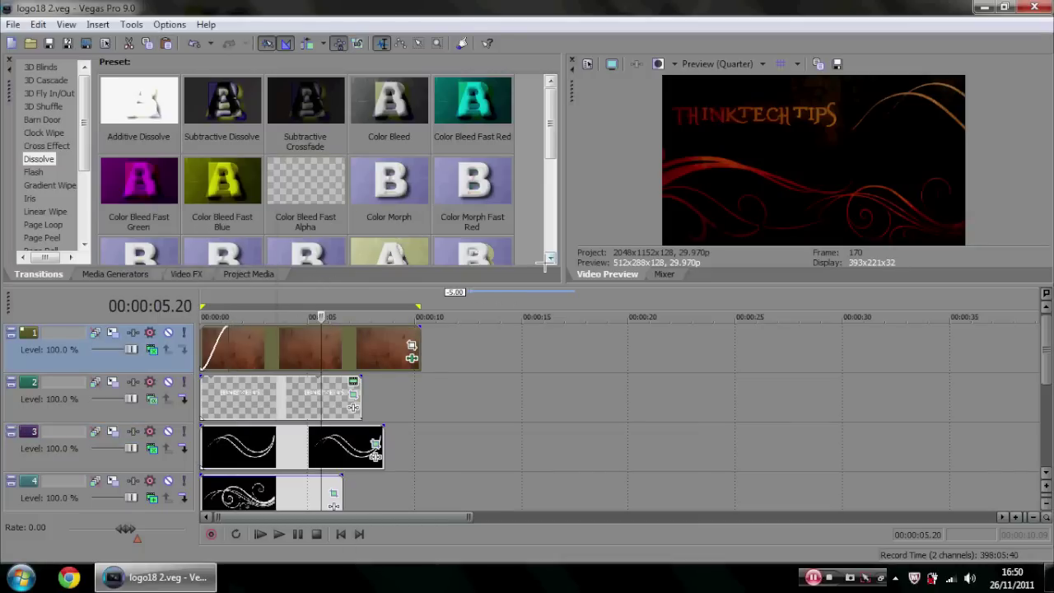
{"action": "left_click", "coordinate": [341, 534]}
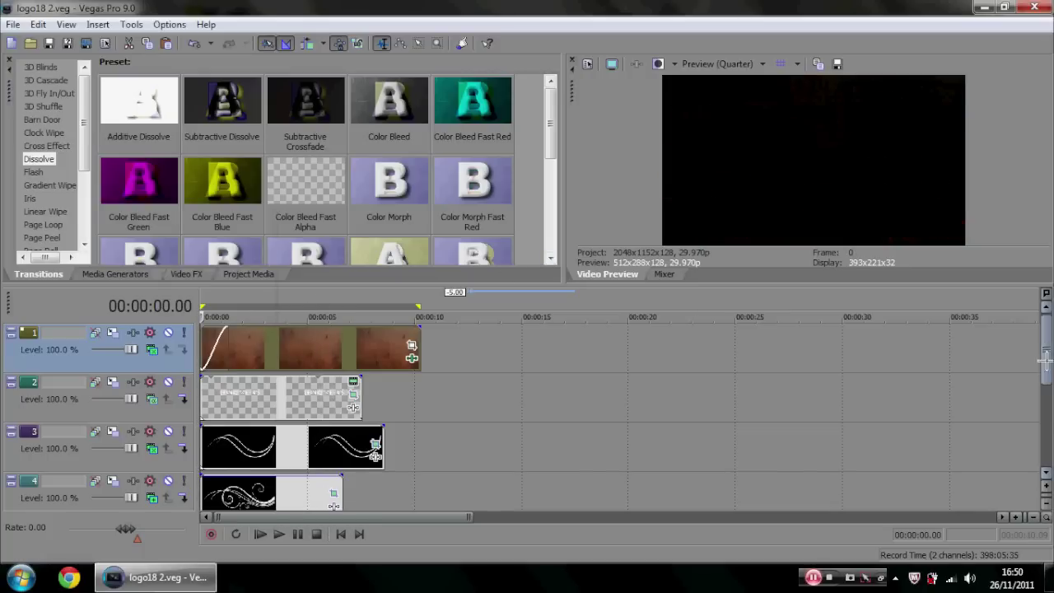
{"action": "scroll", "coordinate": [1045, 359], "scroll_direction": "down", "scroll_amount": 3}
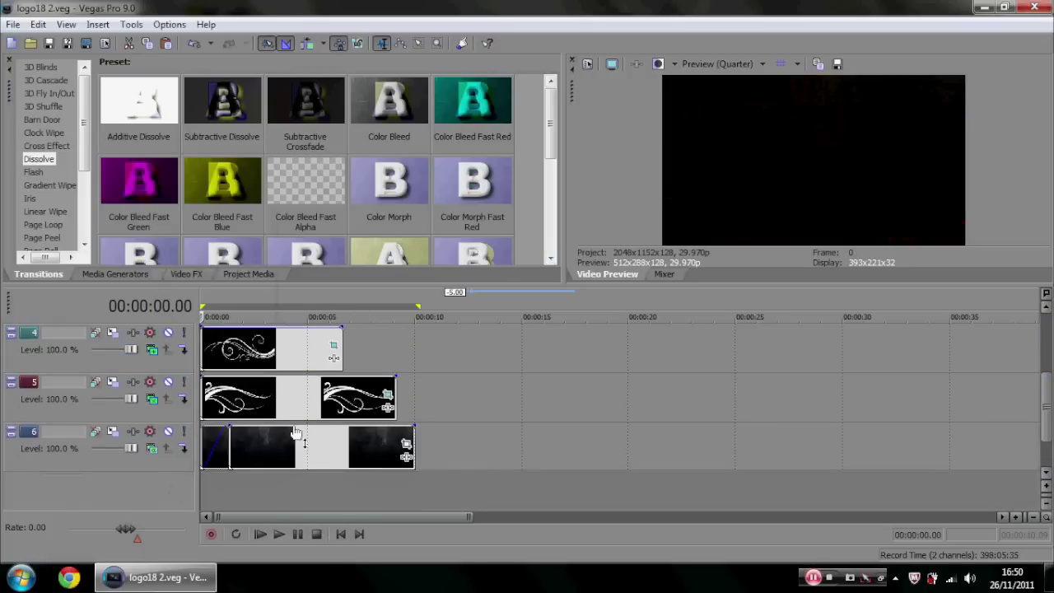
{"action": "left_click", "coordinate": [152, 399]}
{"action": "left_click", "coordinate": [851, 445]}
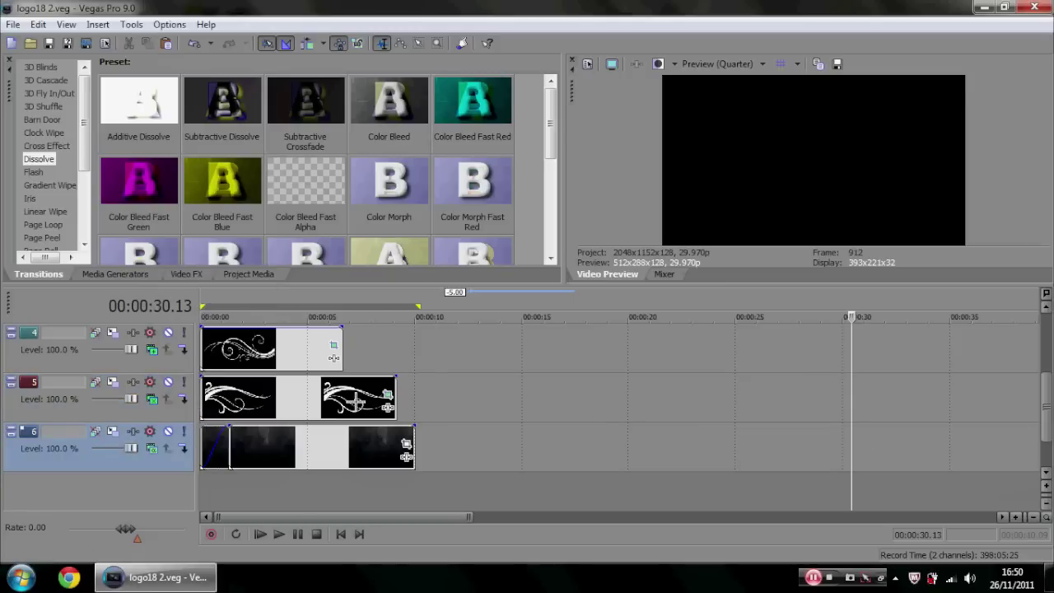
{"action": "left_click", "coordinate": [313, 399]}
{"action": "scroll", "coordinate": [862, 354], "scroll_direction": "up", "scroll_amount": 3}
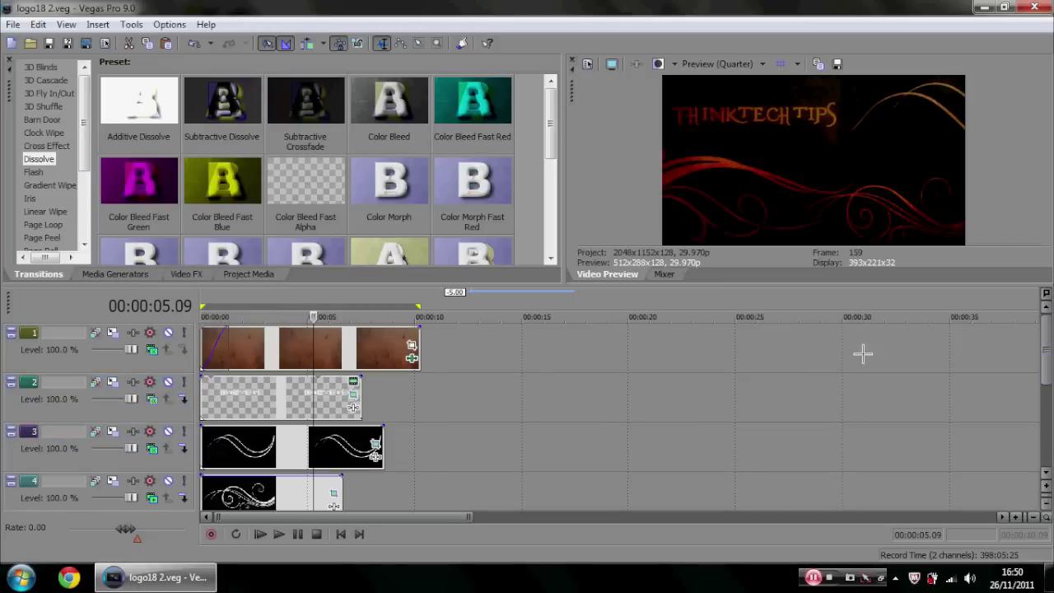
{"action": "left_click", "coordinate": [213, 347]}
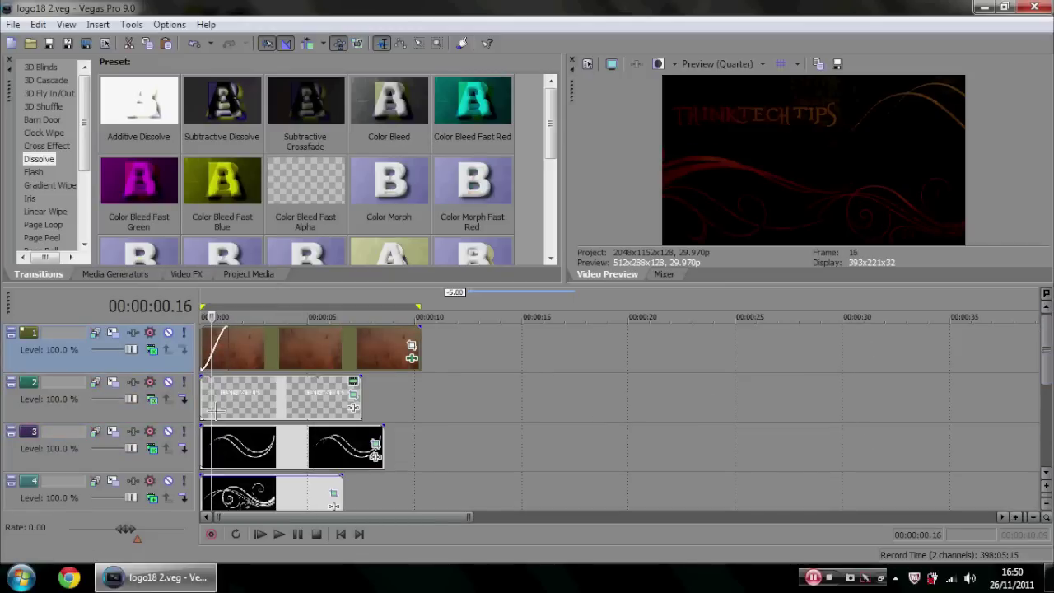
- Add fade-ins to the first swirl clip on track 3 and the first clip on track 6
{"action": "left_click_drag", "start_coordinate": [199, 425], "coordinate": [236, 428]}
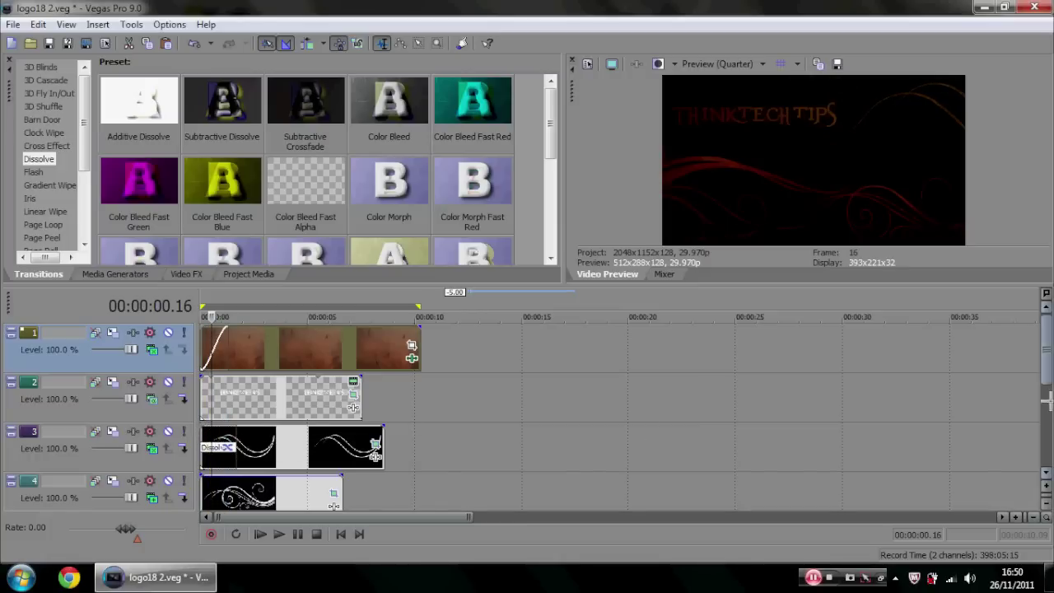
{"action": "scroll", "coordinate": [447, 412], "scroll_direction": "down", "scroll_amount": 3}
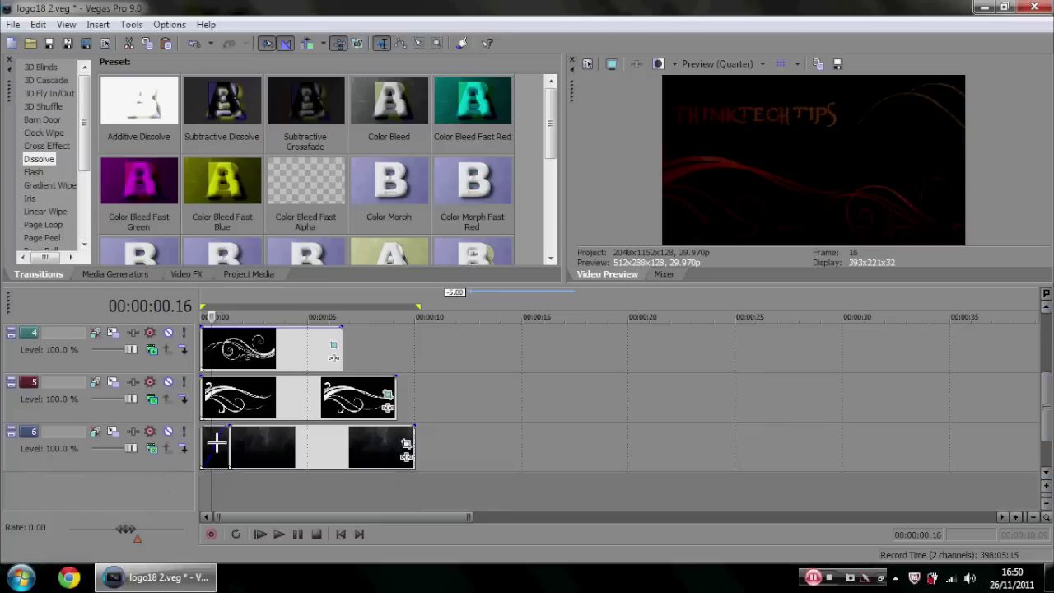
{"action": "left_click_drag", "start_coordinate": [222, 427], "coordinate": [212, 426]}
{"action": "left_click", "coordinate": [209, 436]}
- Play the intro from the start to preview the fades, then stop
{"action": "left_click", "coordinate": [340, 534]}
{"action": "left_click", "coordinate": [278, 534]}
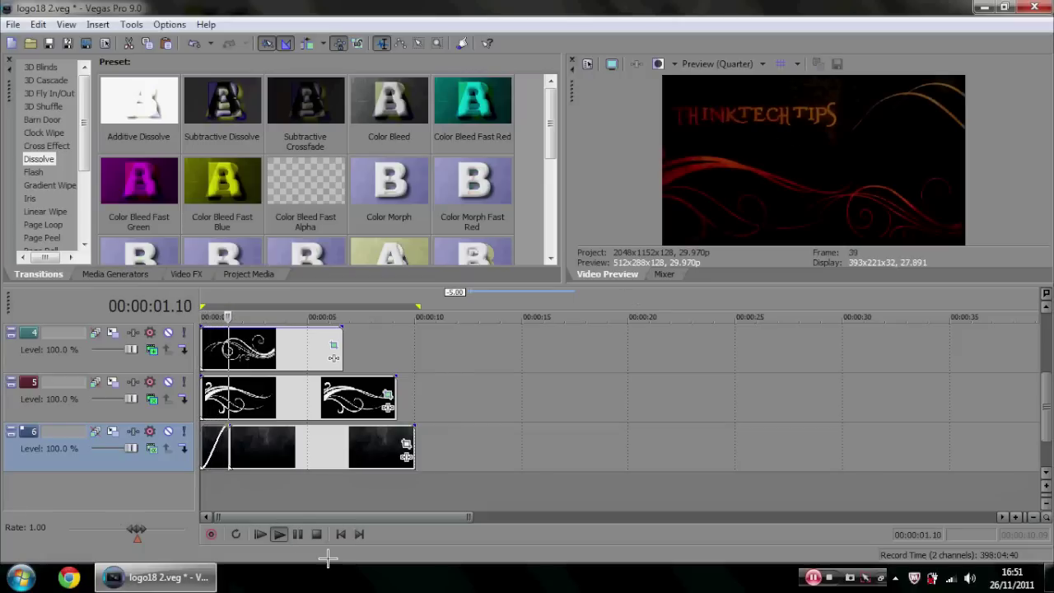
{"action": "left_click", "coordinate": [317, 534]}
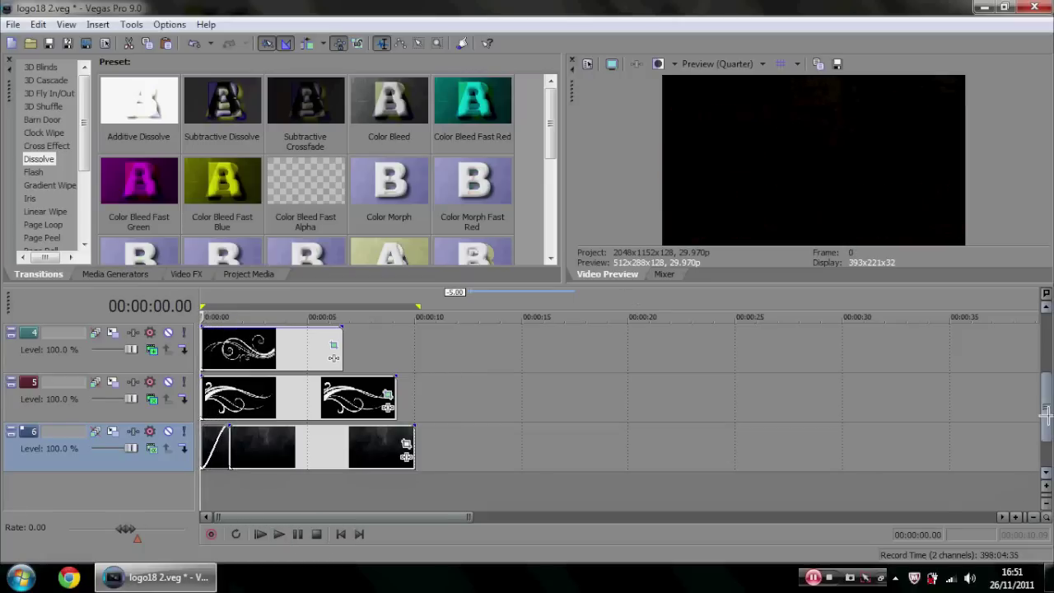
{"action": "left_click_drag", "start_coordinate": [1046, 416], "coordinate": [1048, 338]}
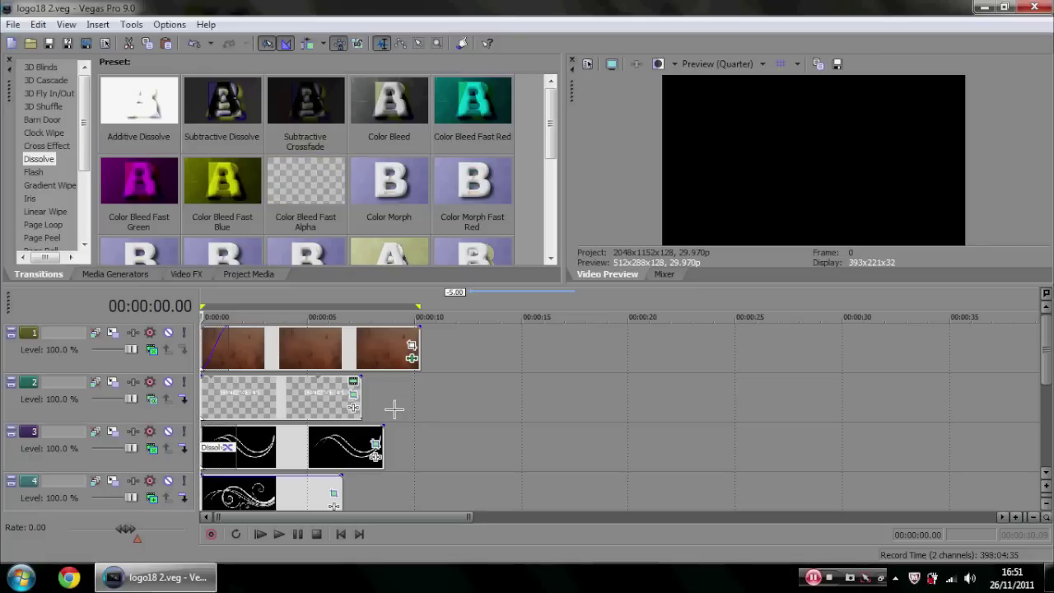
- Replay the intro, scroll the Dissolve presets to Fade Through Greyscale, and select track 3's swirl clip
{"action": "left_click", "coordinate": [252, 385]}
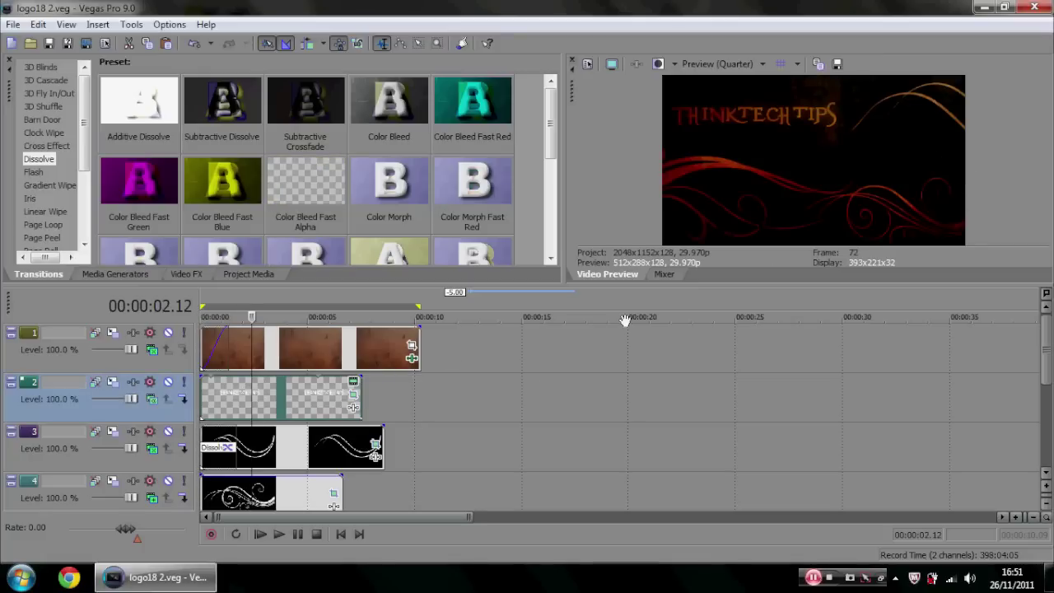
{"action": "left_click", "coordinate": [340, 534]}
{"action": "left_click", "coordinate": [279, 533]}
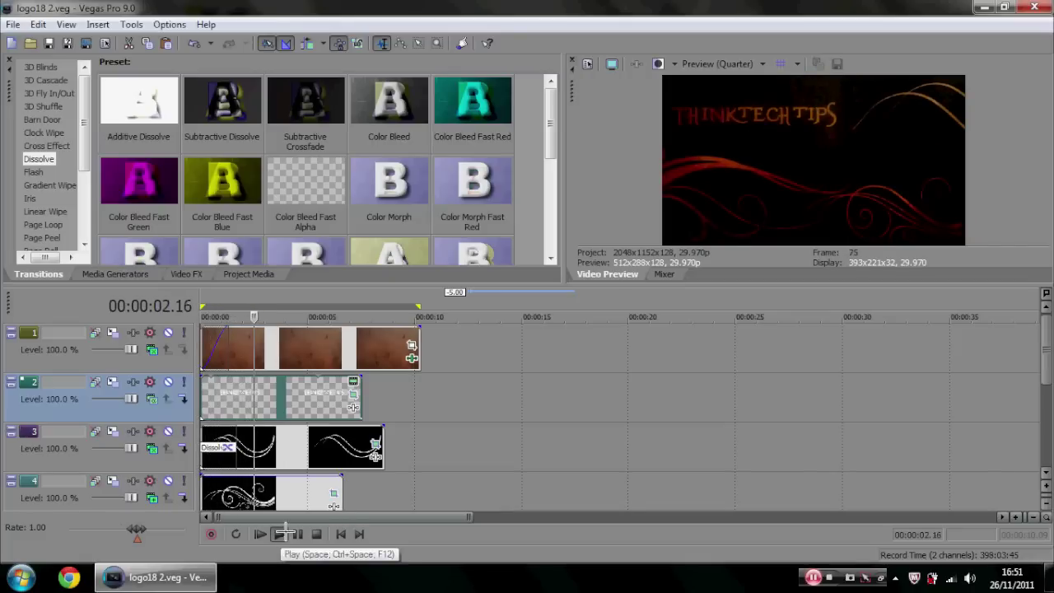
{"action": "key", "text": "space"}
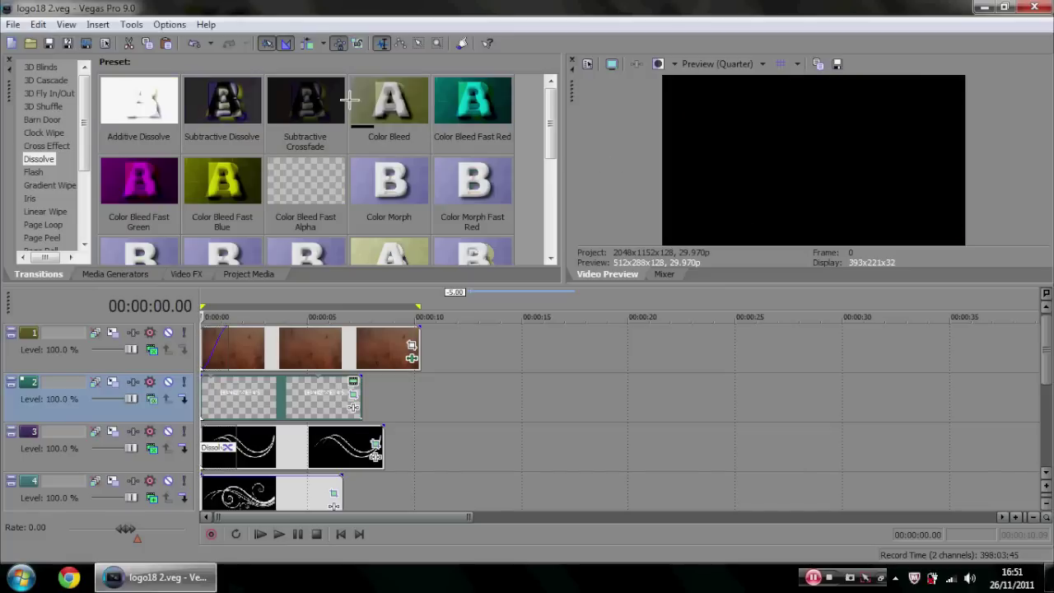
{"action": "left_click_drag", "start_coordinate": [550, 122], "coordinate": [550, 184]}
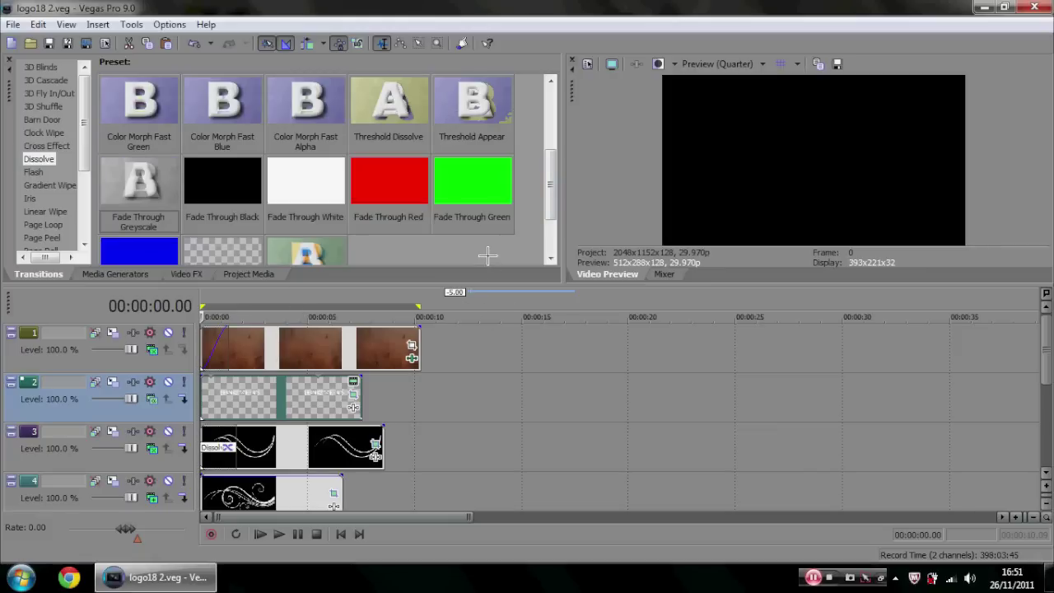
{"action": "left_click", "coordinate": [257, 447]}
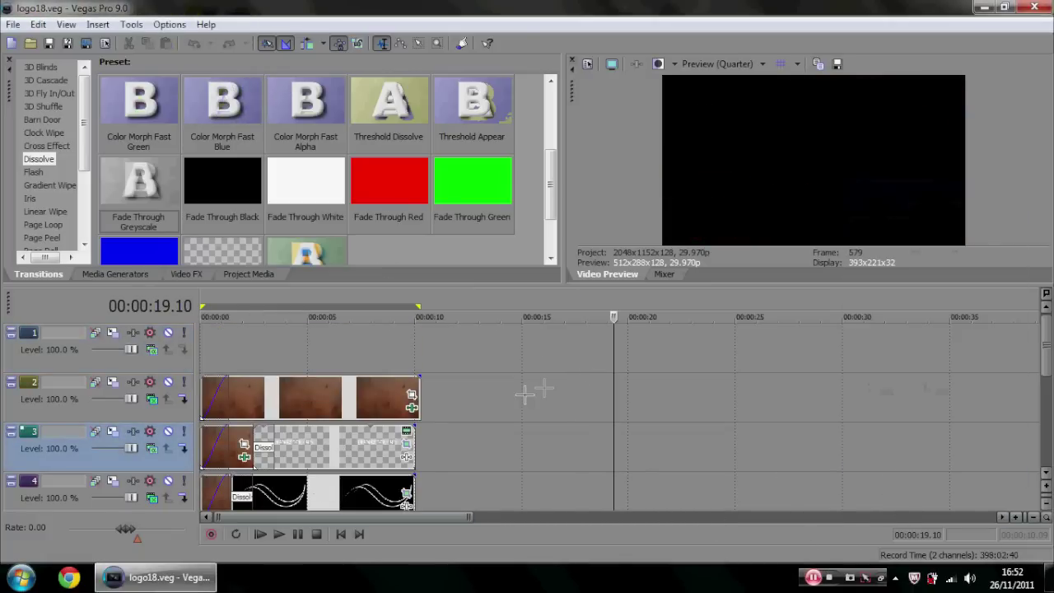
{"action": "left_click", "coordinate": [484, 396]}
{"action": "left_click", "coordinate": [292, 399]}
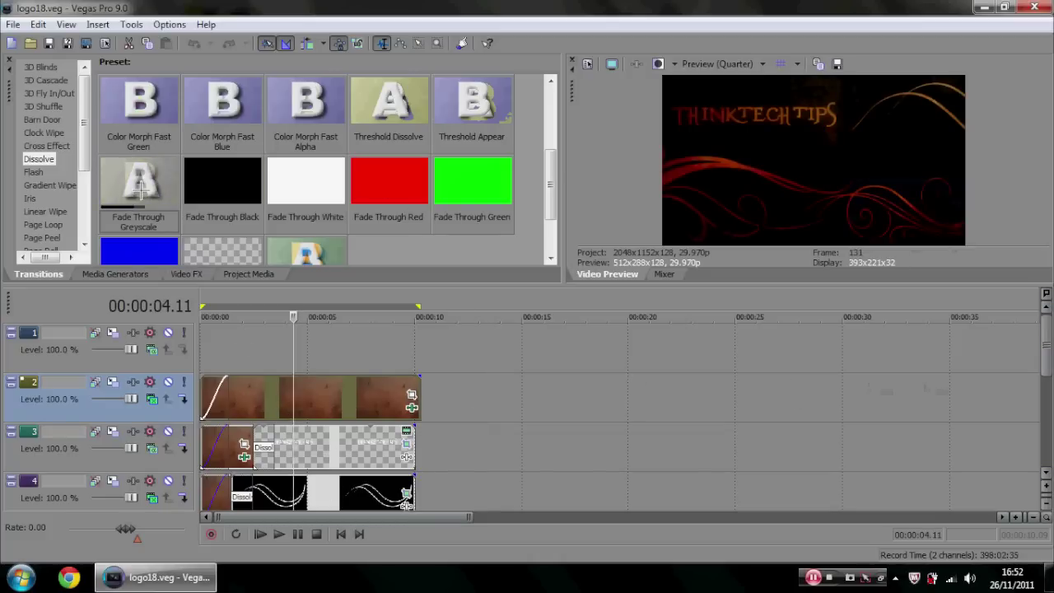
{"action": "left_click_drag", "start_coordinate": [142, 191], "coordinate": [231, 402]}
{"action": "left_click_drag", "start_coordinate": [1046, 346], "coordinate": [1046, 383]}
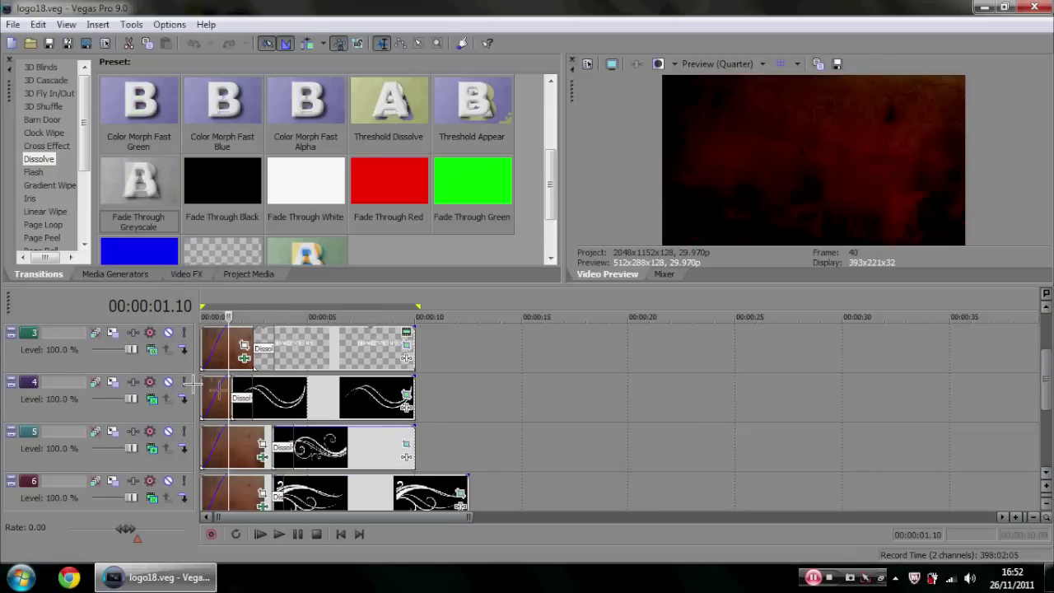
{"action": "scroll", "coordinate": [1046, 379], "scroll_direction": "up", "scroll_amount": 2}
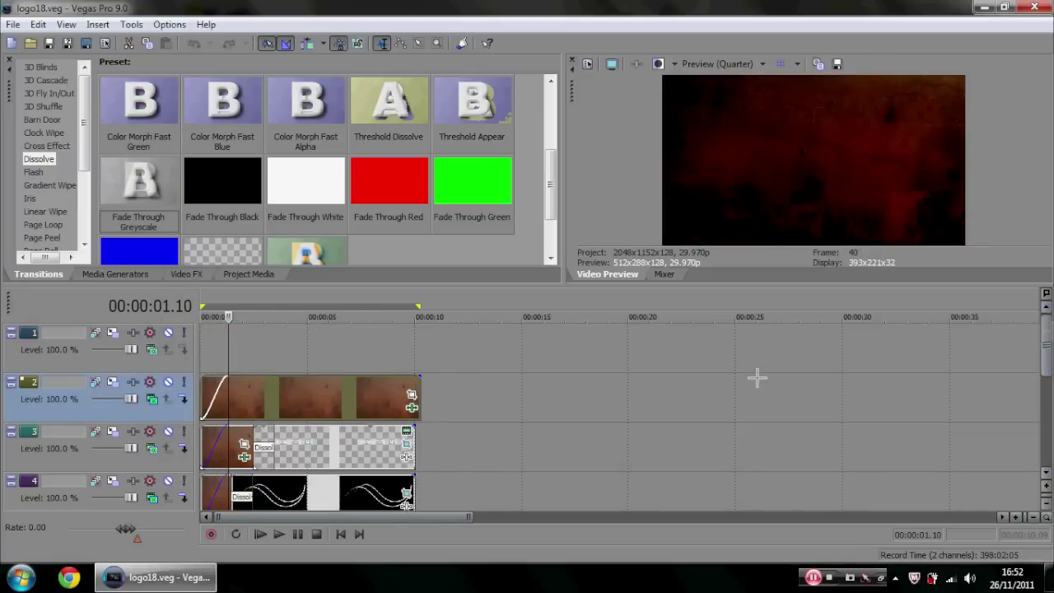
{"action": "left_click", "coordinate": [242, 400]}
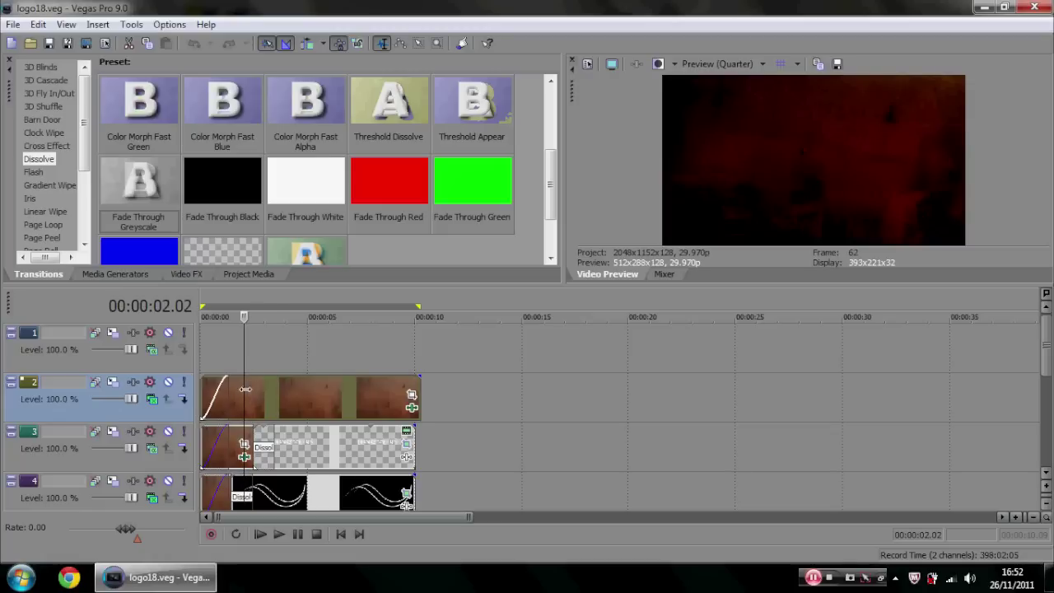
{"action": "key", "text": "space"}
{"action": "left_click", "coordinate": [261, 397]}
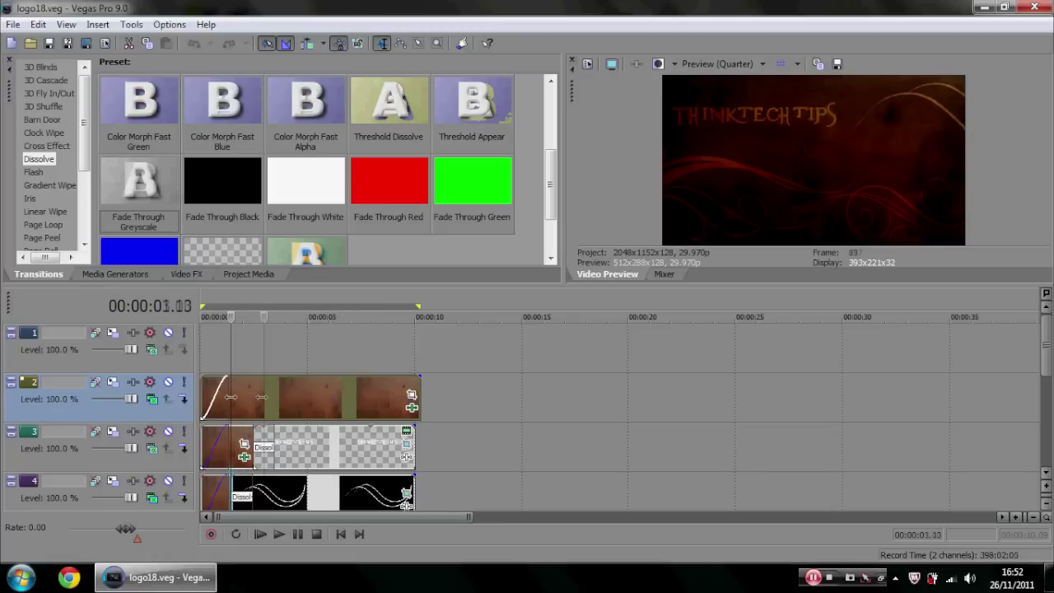
{"action": "left_click", "coordinate": [231, 397]}
{"action": "left_click", "coordinate": [253, 394]}
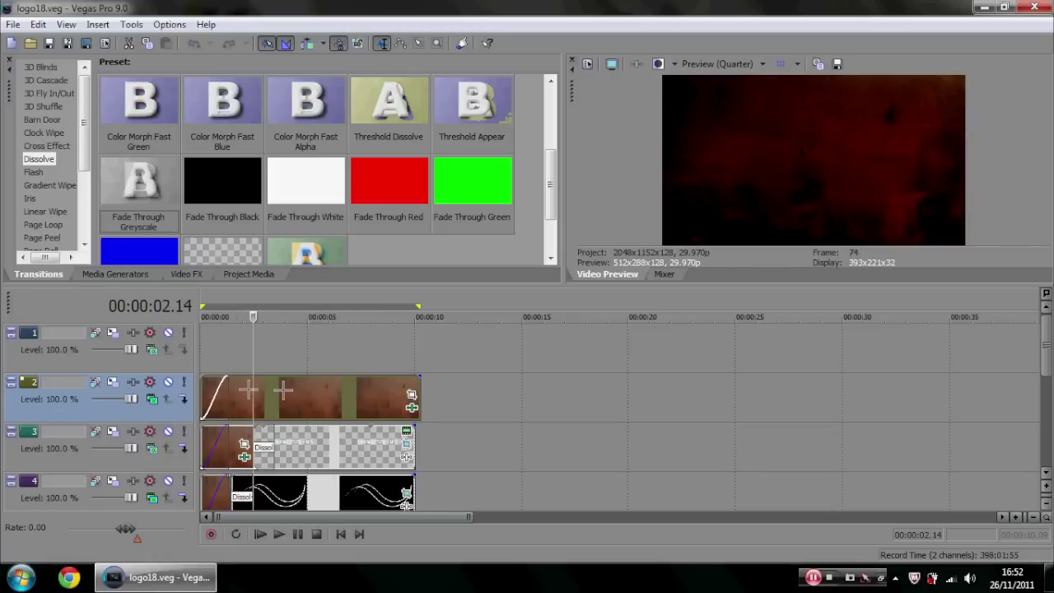
{"action": "left_click", "coordinate": [275, 394]}
{"action": "left_click", "coordinate": [229, 449]}
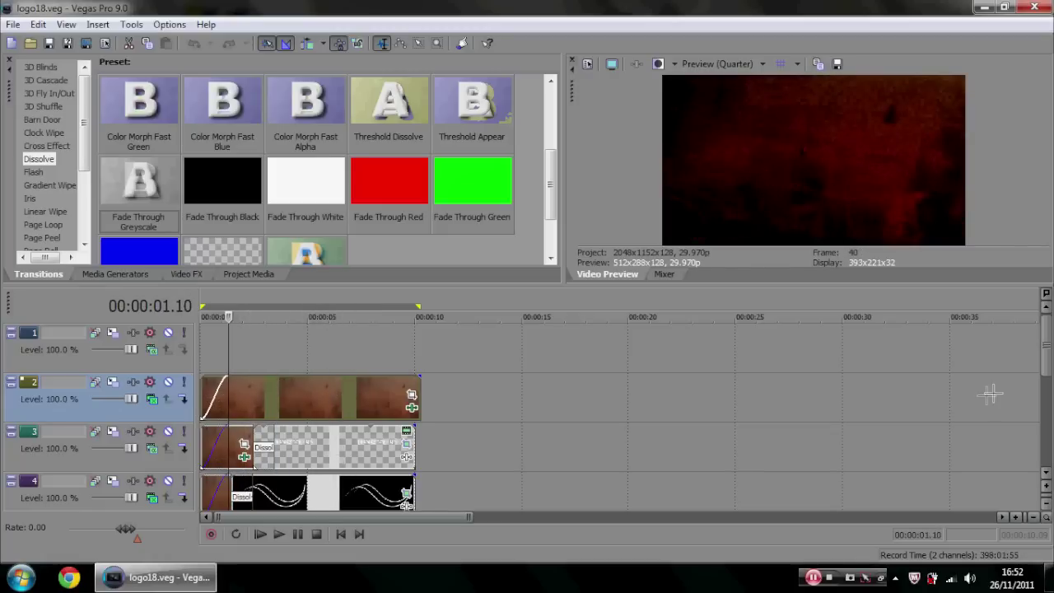
{"action": "mouse_move", "coordinate": [1046, 341]}
{"action": "left_mouse_down"}
{"action": "mouse_move", "coordinate": [1046, 394]}
{"action": "mouse_move", "coordinate": [1047, 346]}
{"action": "left_mouse_up"}
{"action": "left_click", "coordinate": [299, 390]}
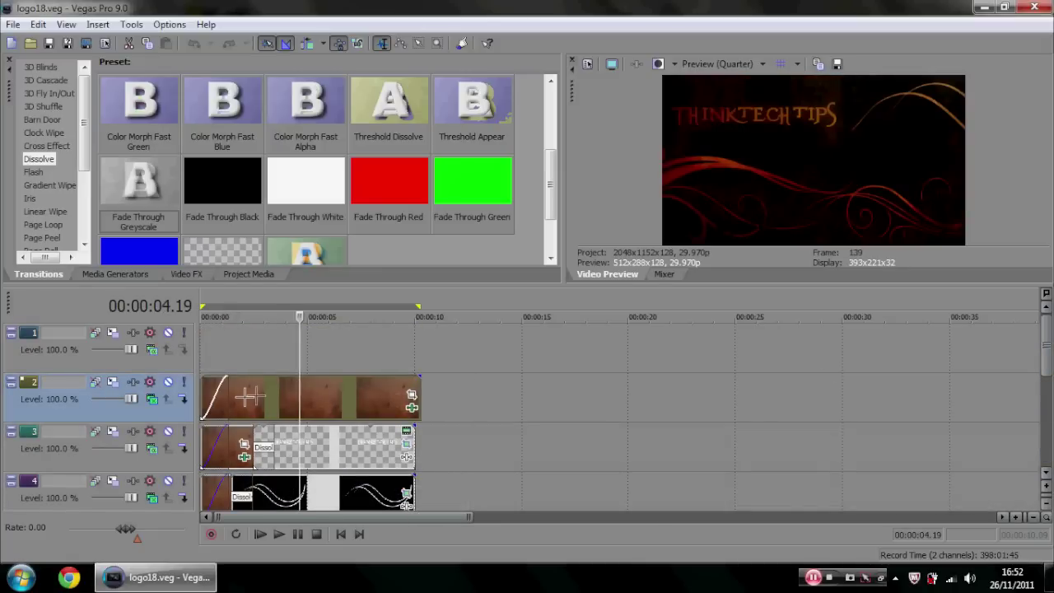
{"action": "left_click_drag", "start_coordinate": [1046, 346], "coordinate": [1045, 397]}
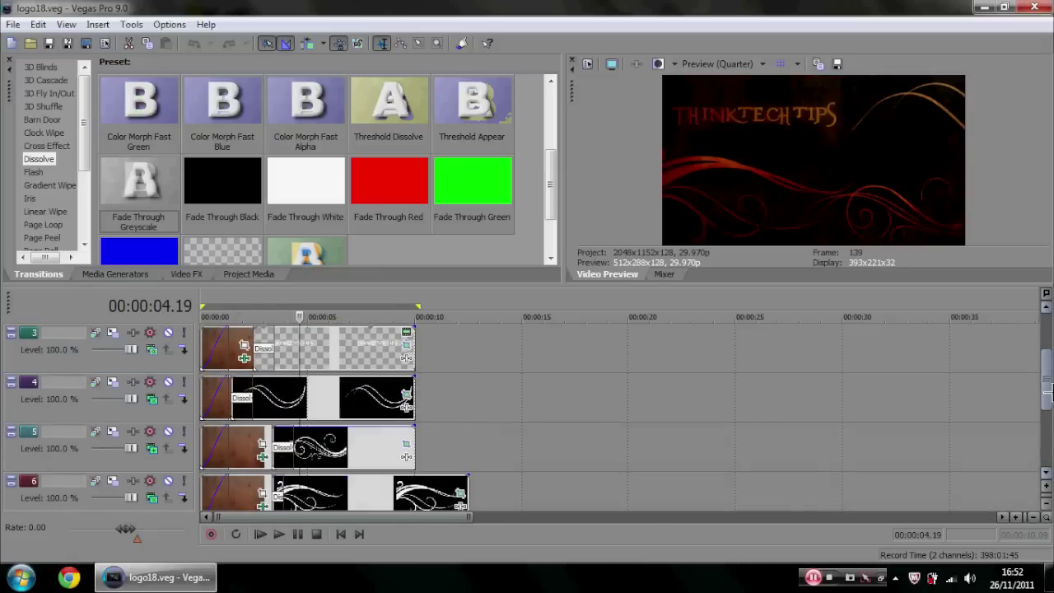
{"action": "left_click", "coordinate": [228, 389]}
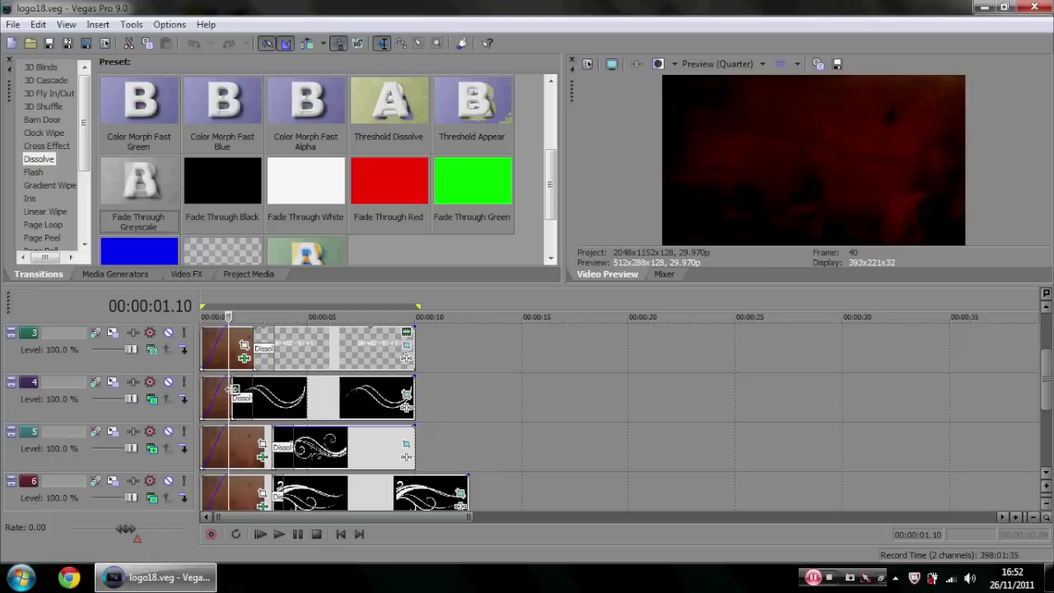
{"action": "left_click", "coordinate": [230, 389]}
{"action": "left_click_drag", "start_coordinate": [1044, 360], "coordinate": [1039, 326]}
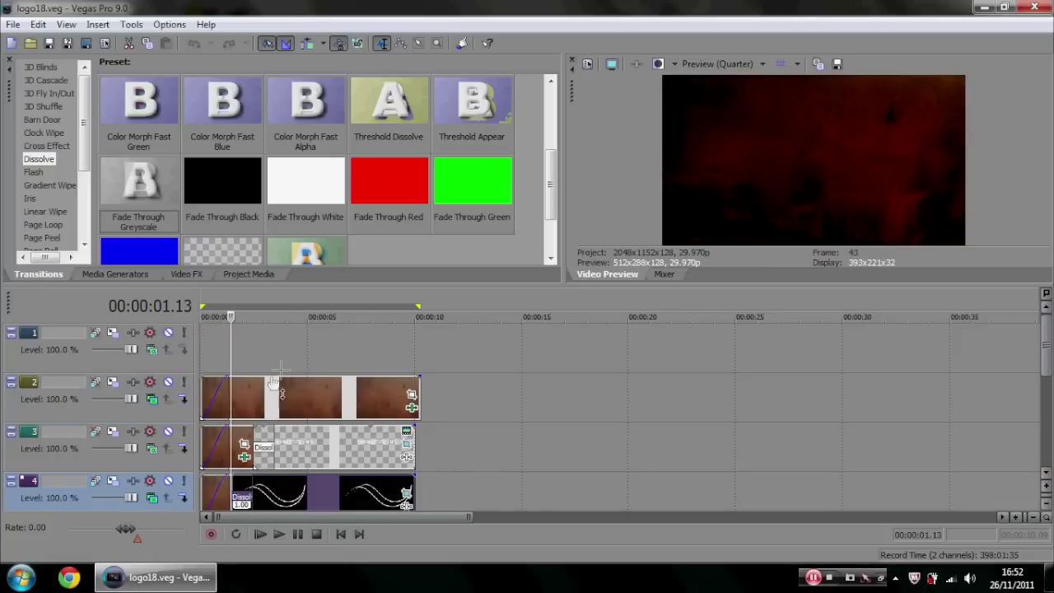
{"action": "left_click", "coordinate": [223, 387]}
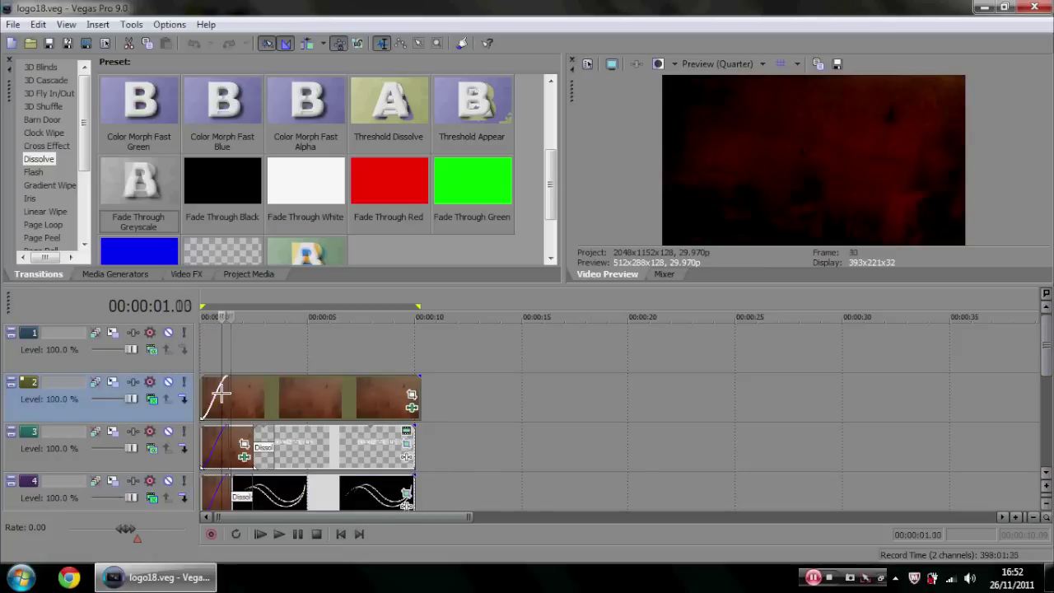
{"action": "left_click", "coordinate": [207, 449]}
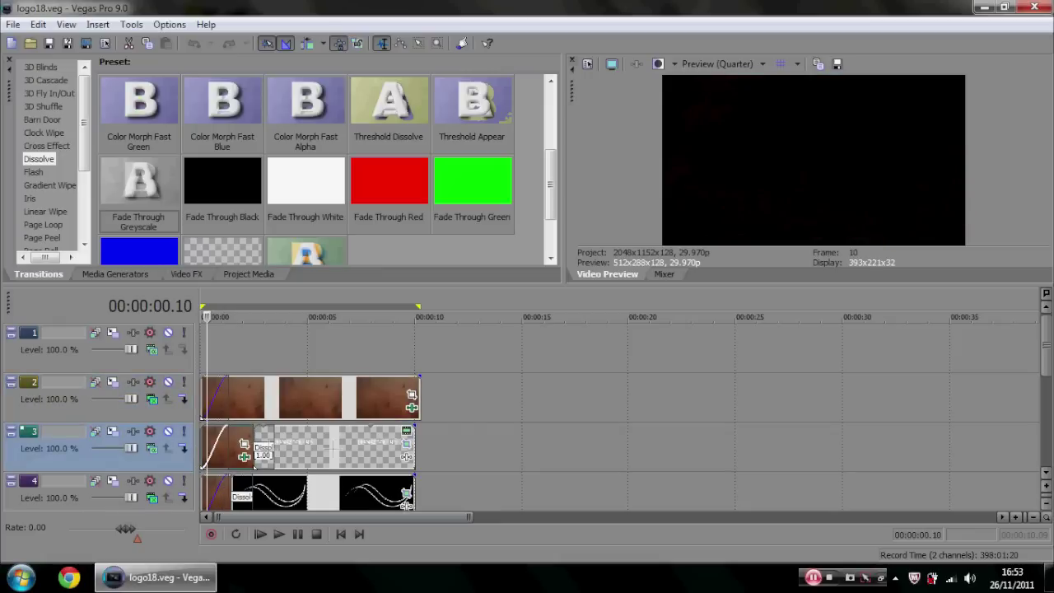
- Undo the accidental paste of a clip onto track 3 near 13 seconds
{"action": "left_click", "coordinate": [479, 425]}
{"action": "key", "text": "ctrl+v"}
{"action": "key", "text": "ctrl+z"}
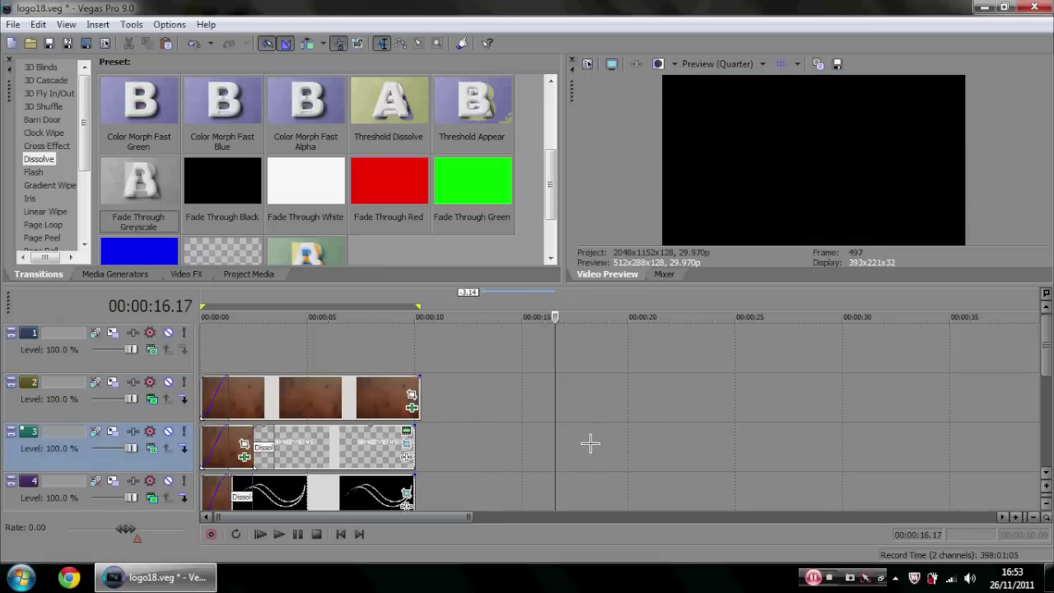
{"action": "left_click", "coordinate": [1044, 381]}
{"action": "left_click", "coordinate": [1045, 381]}
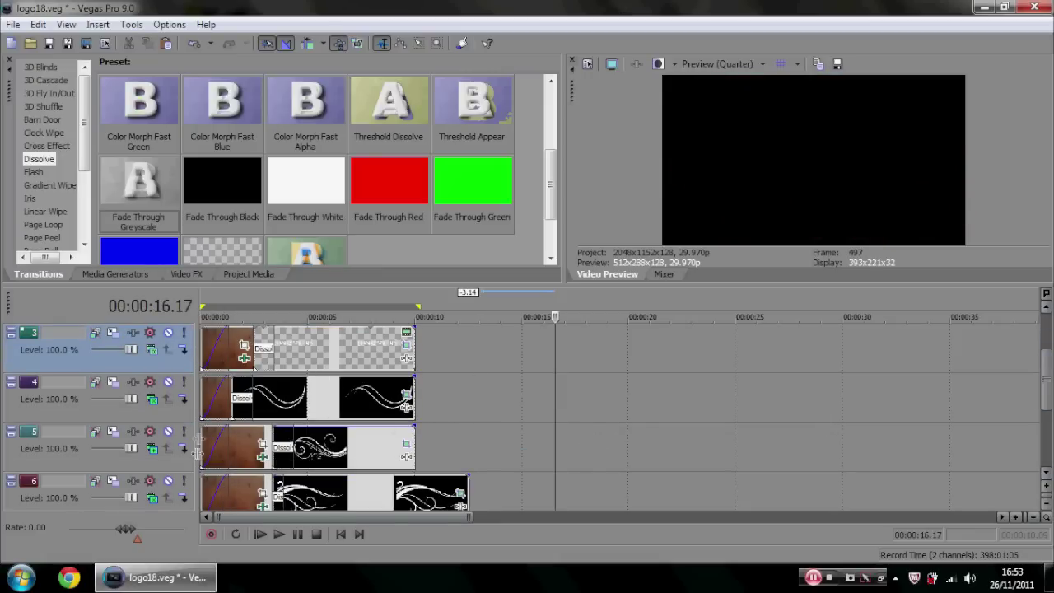
- Play back the opening fades, save the project, and replay the intro from the beginning
{"action": "left_click", "coordinate": [215, 388]}
{"action": "left_click", "coordinate": [280, 534]}
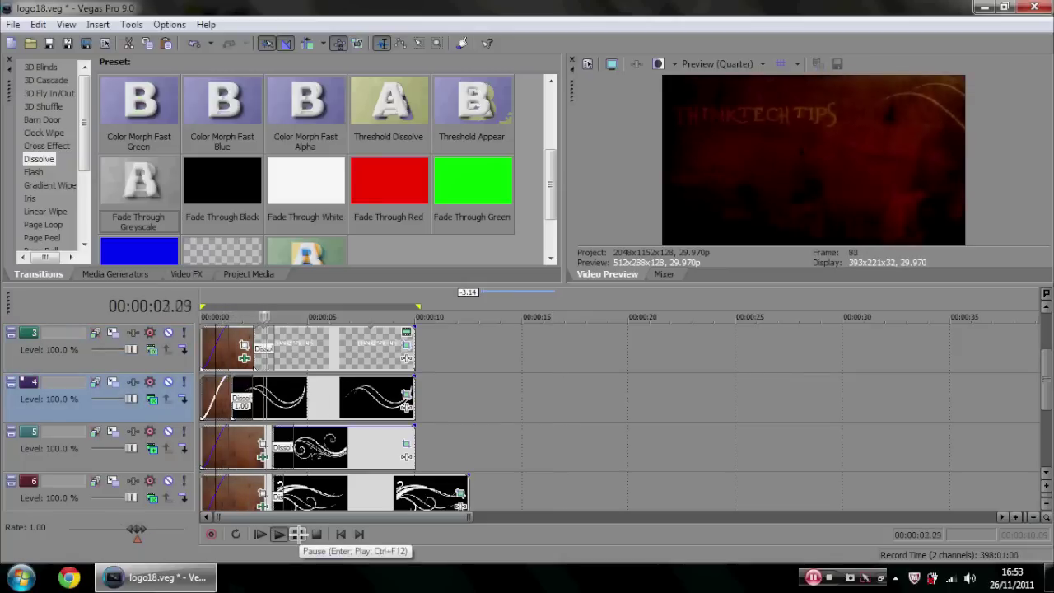
{"action": "left_click", "coordinate": [297, 534]}
{"action": "left_click", "coordinate": [48, 43]}
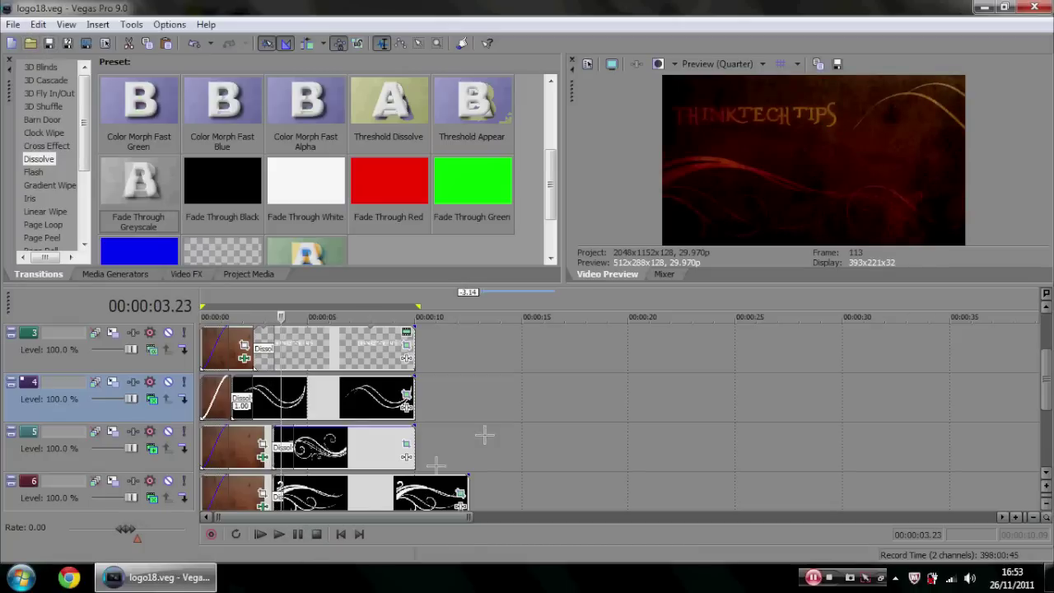
{"action": "left_click", "coordinate": [279, 534]}
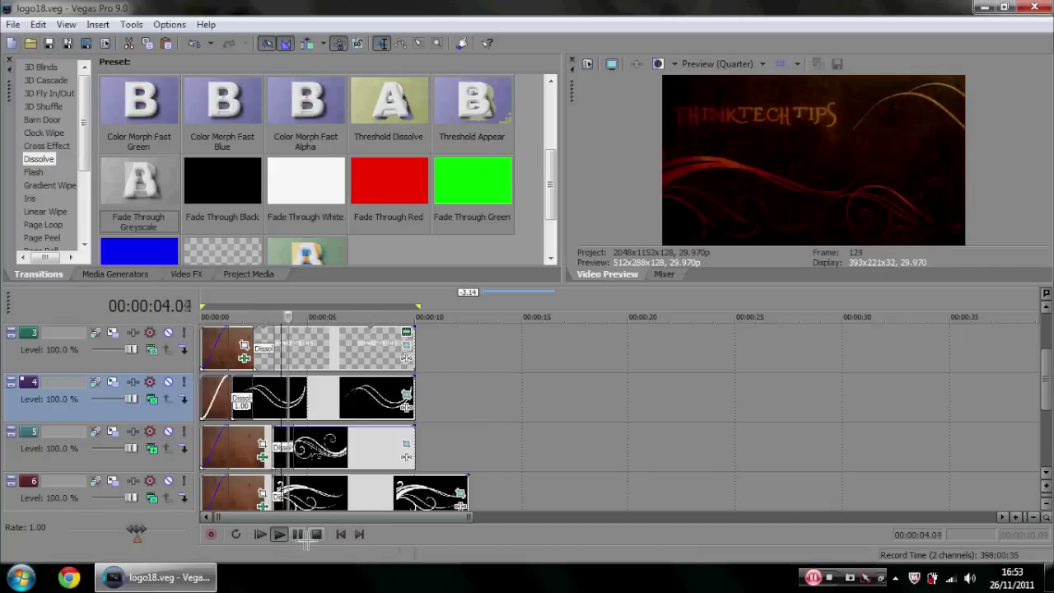
{"action": "left_click", "coordinate": [316, 534]}
{"action": "left_click", "coordinate": [278, 533]}
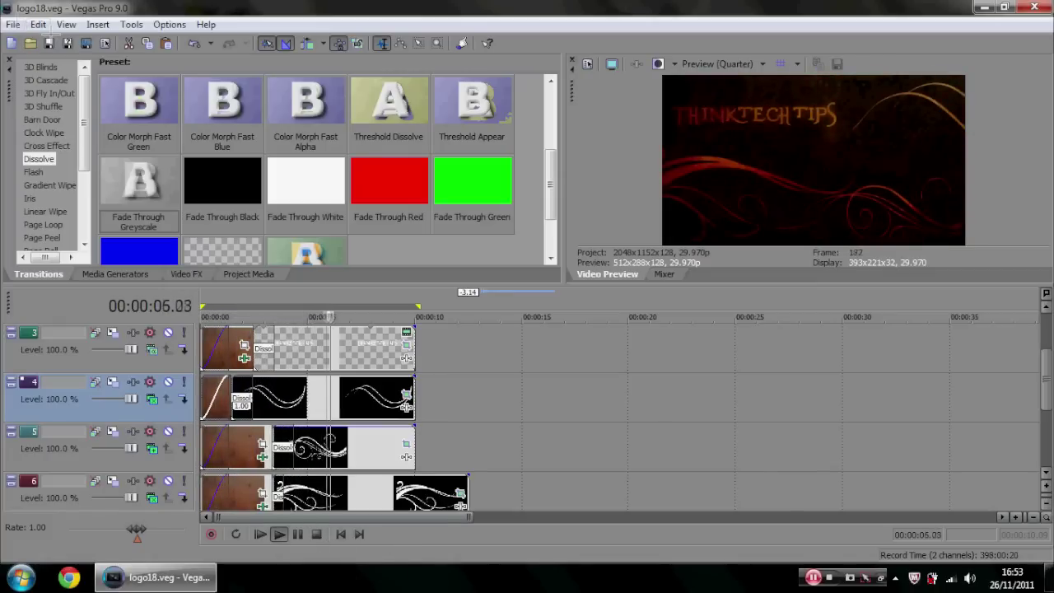
- Stop playback, view the track 7 clip at 2.25 seconds, and return to the start
{"action": "left_click", "coordinate": [312, 534]}
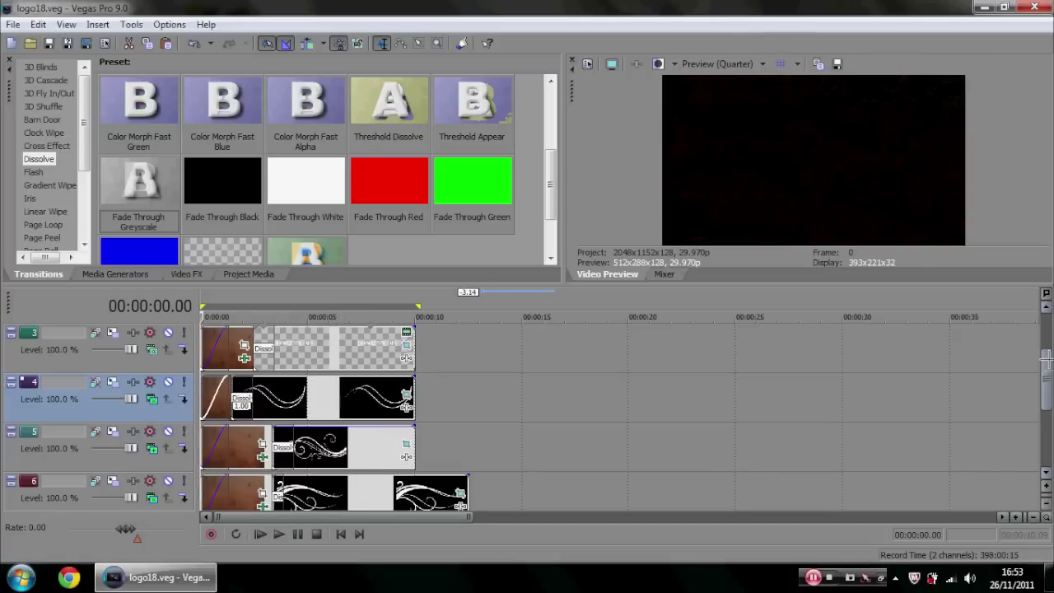
{"action": "left_click_drag", "start_coordinate": [1046, 361], "coordinate": [1047, 425]}
{"action": "left_click", "coordinate": [273, 398]}
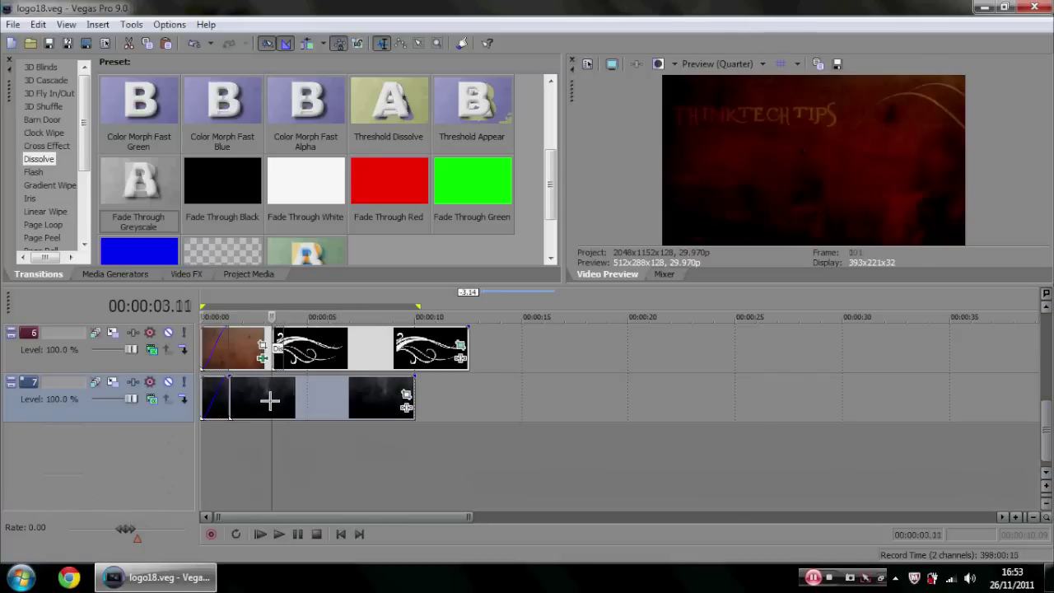
{"action": "left_click", "coordinate": [261, 399]}
{"action": "scroll", "coordinate": [832, 455], "scroll_direction": "up", "scroll_amount": 3}
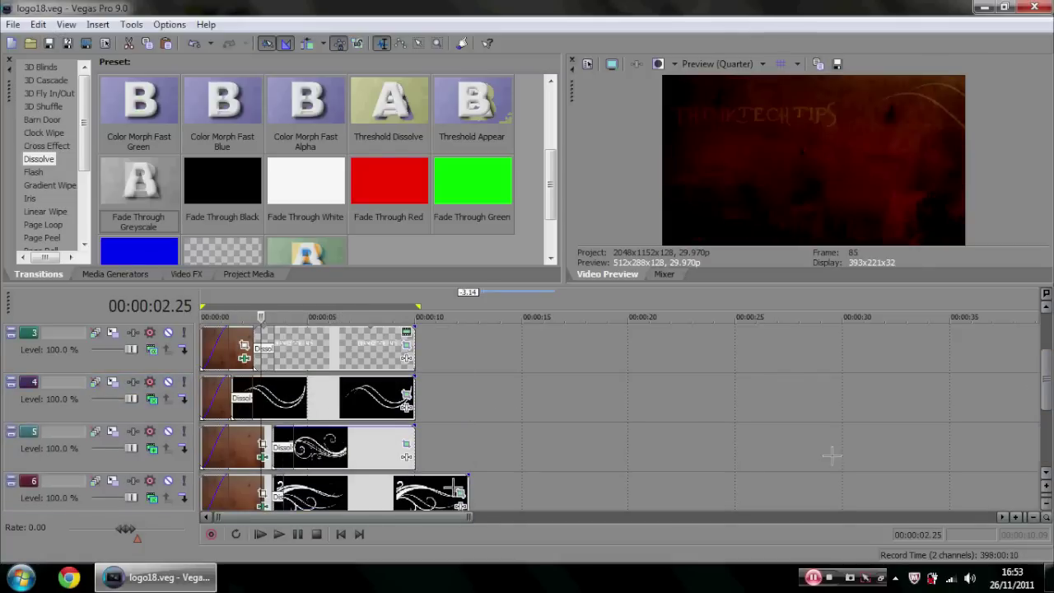
{"action": "left_click", "coordinate": [341, 534]}
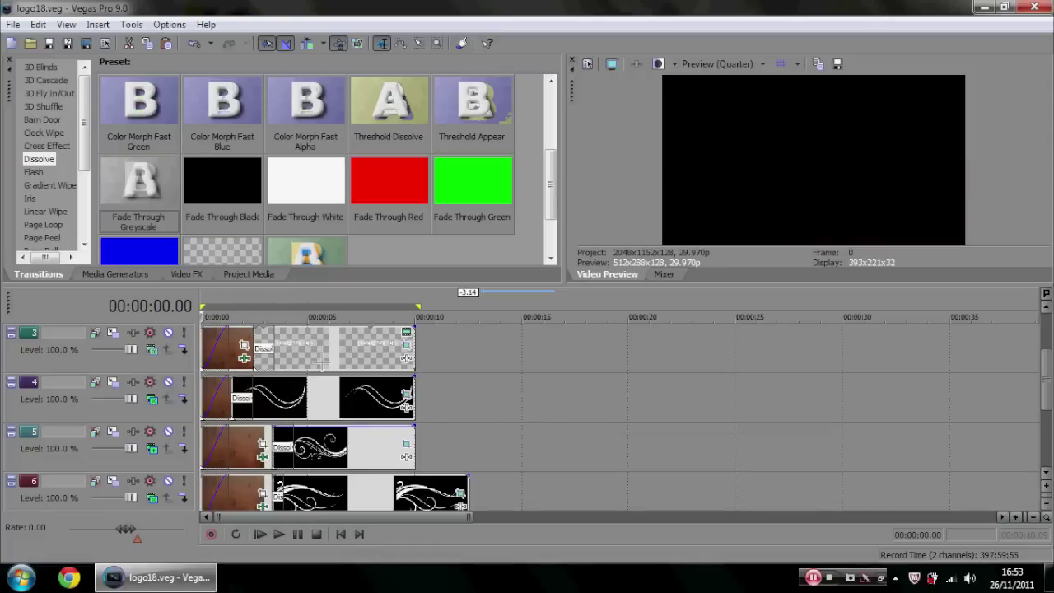
- Drop Fade Through Greyscale onto track 4's dissolve, then shift the track 3 clip in time
{"action": "left_click_drag", "start_coordinate": [140, 182], "coordinate": [199, 298]}
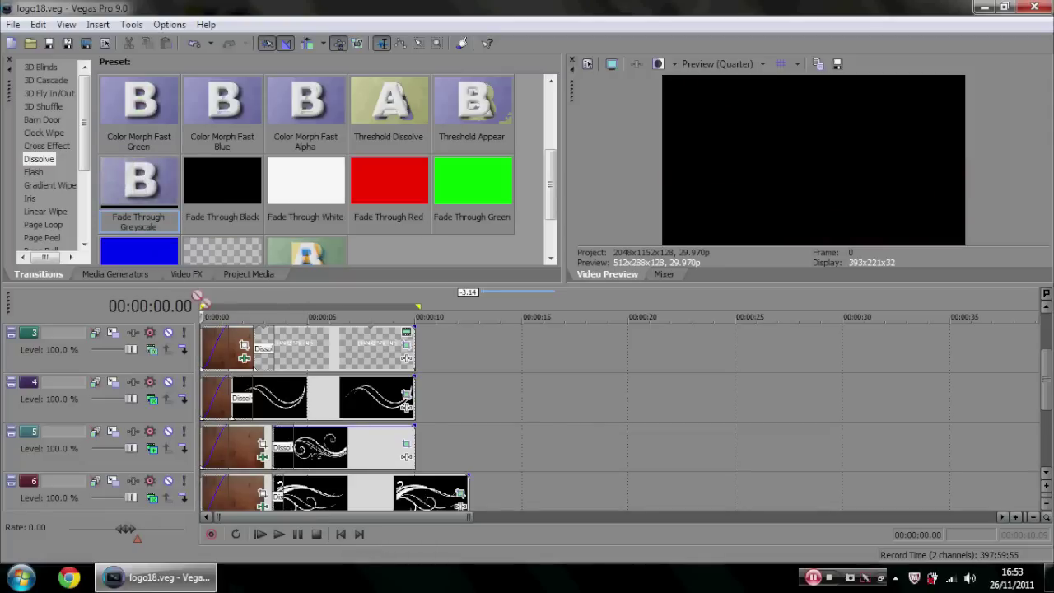
{"action": "left_click_drag", "start_coordinate": [243, 334], "coordinate": [247, 398]}
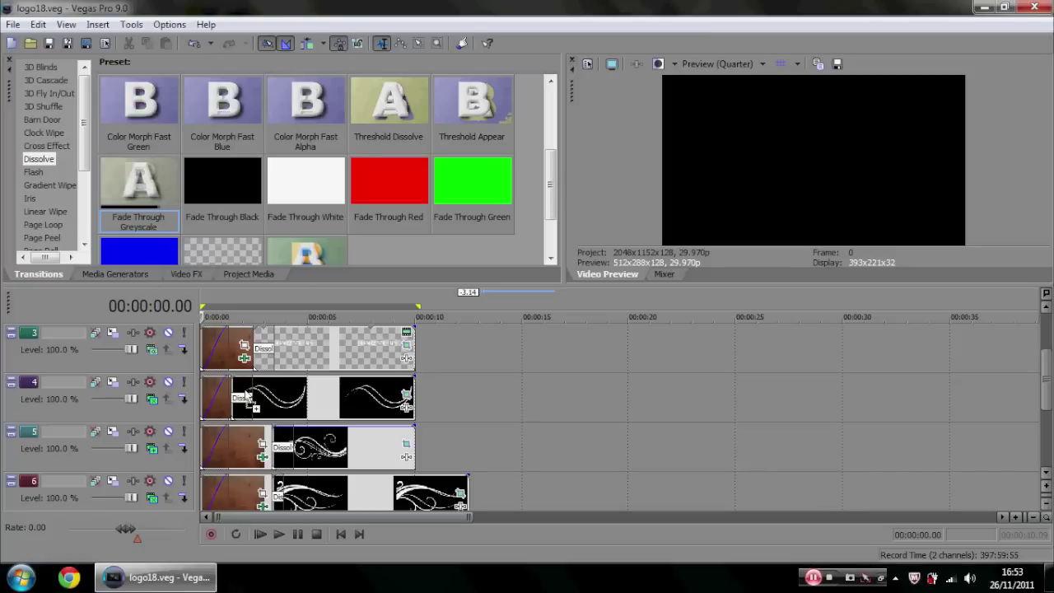
{"action": "left_click", "coordinate": [245, 398]}
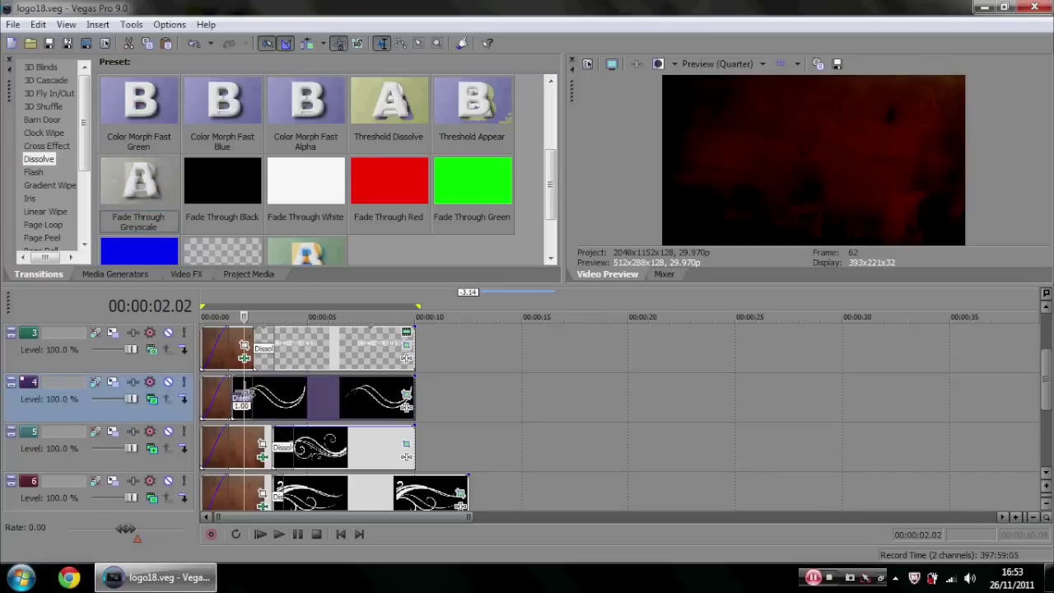
{"action": "left_click", "coordinate": [285, 449]}
{"action": "left_click", "coordinate": [282, 487]}
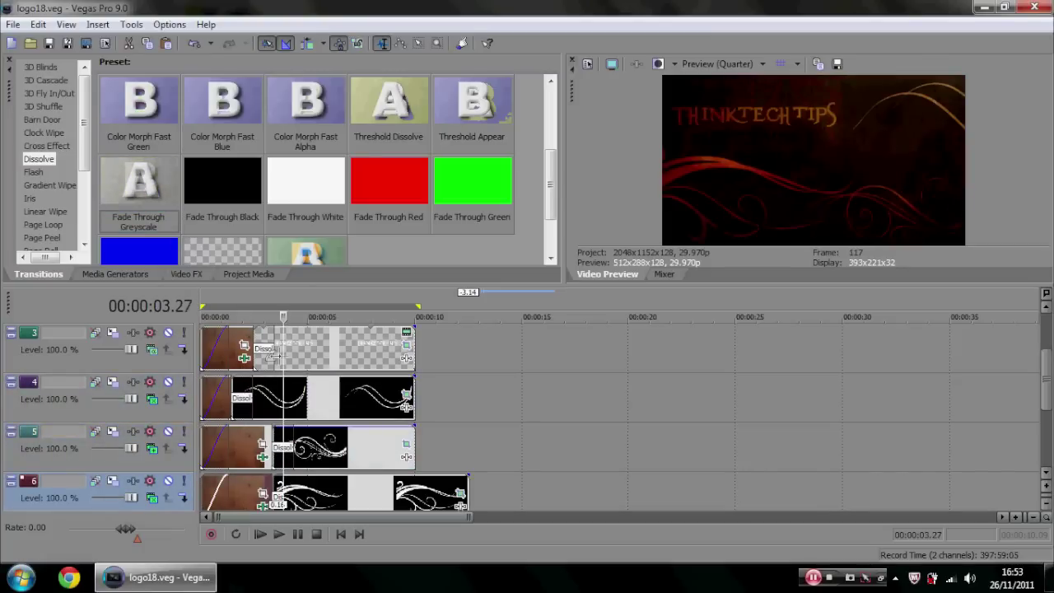
{"action": "left_click_drag", "start_coordinate": [287, 352], "coordinate": [255, 336]}
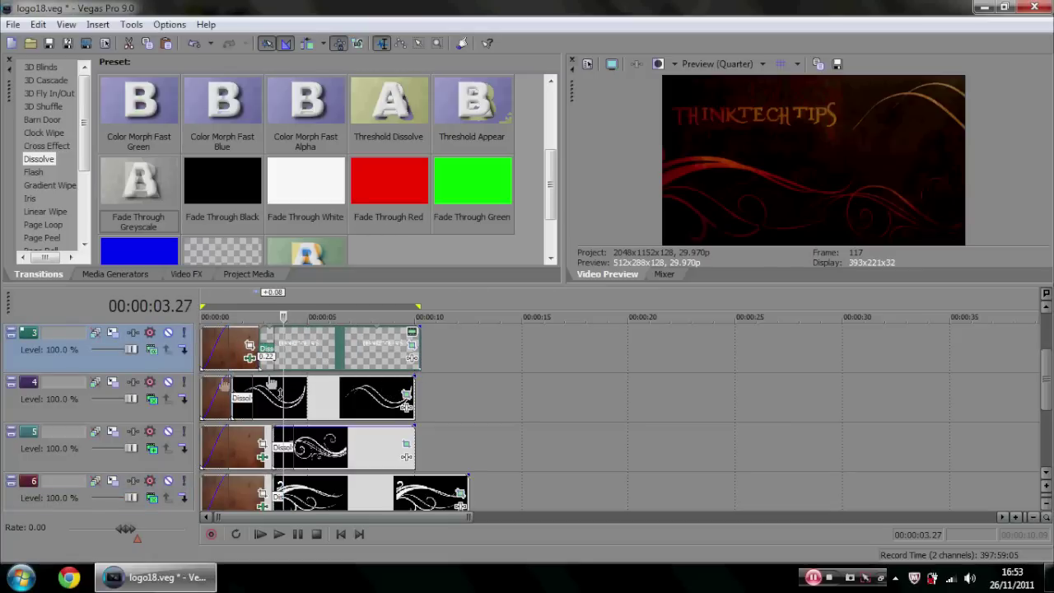
- Open track 4's Transition Properties, confirm the Fade Through Greyscale dissolve, and close unchanged
{"action": "left_click", "coordinate": [340, 534]}
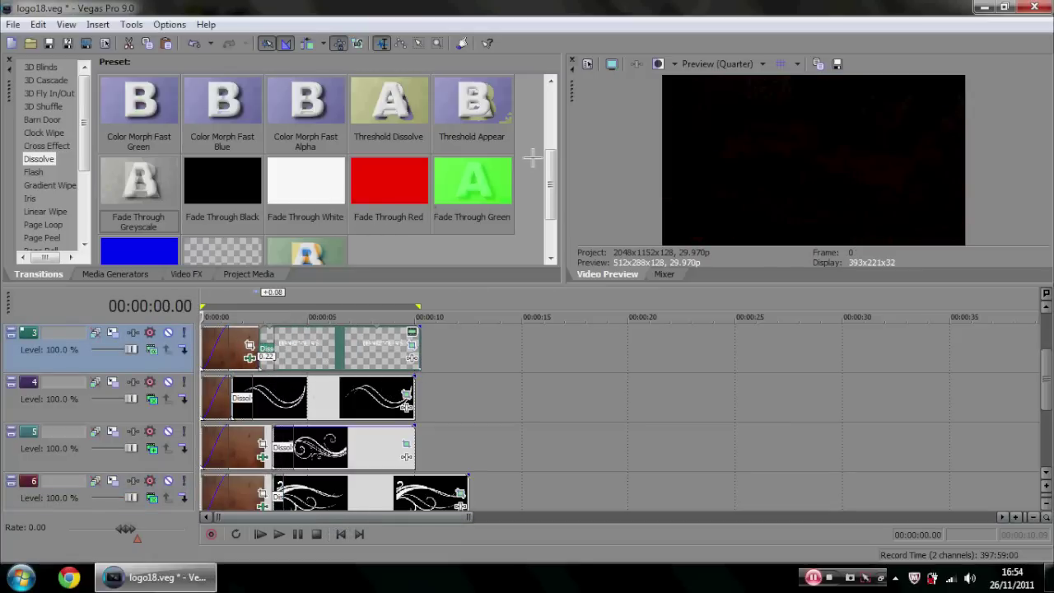
{"action": "left_click_drag", "start_coordinate": [553, 157], "coordinate": [556, 154]}
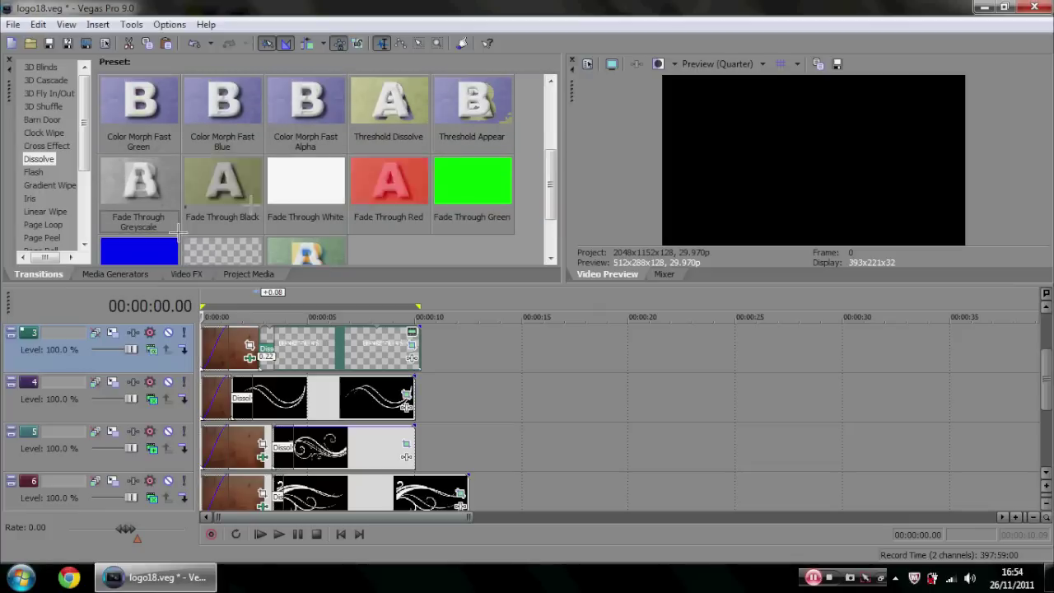
{"action": "left_click", "coordinate": [247, 386]}
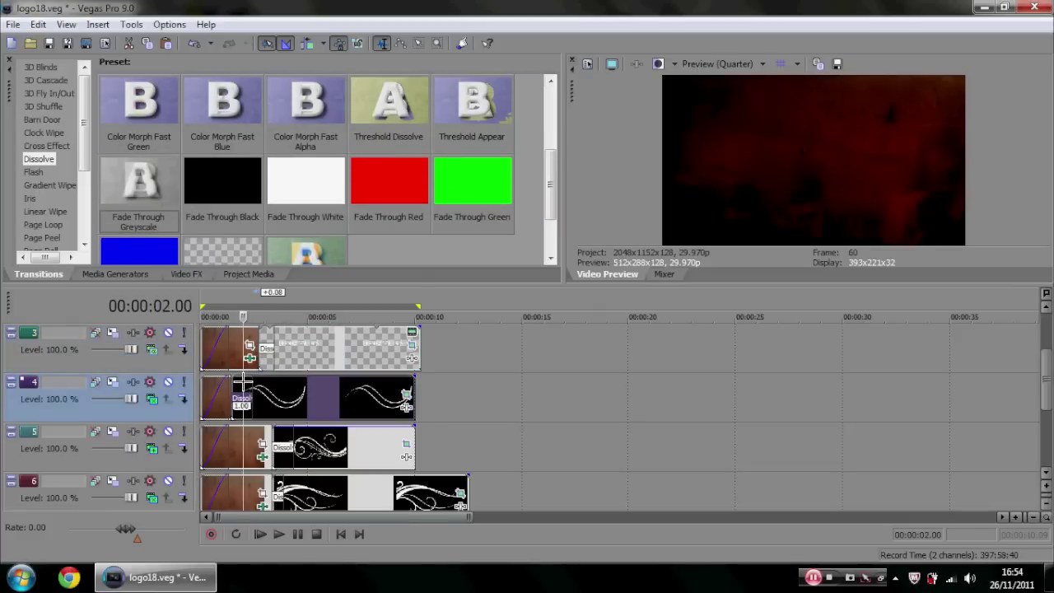
{"action": "right_click", "coordinate": [246, 386]}
{"action": "left_click", "coordinate": [334, 151]}
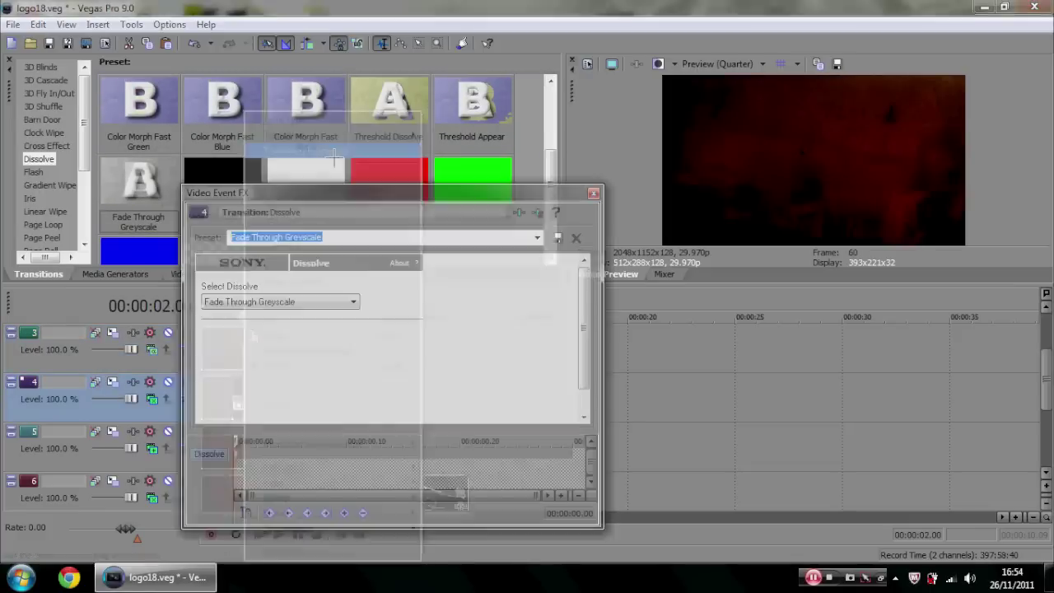
{"action": "left_click", "coordinate": [350, 301]}
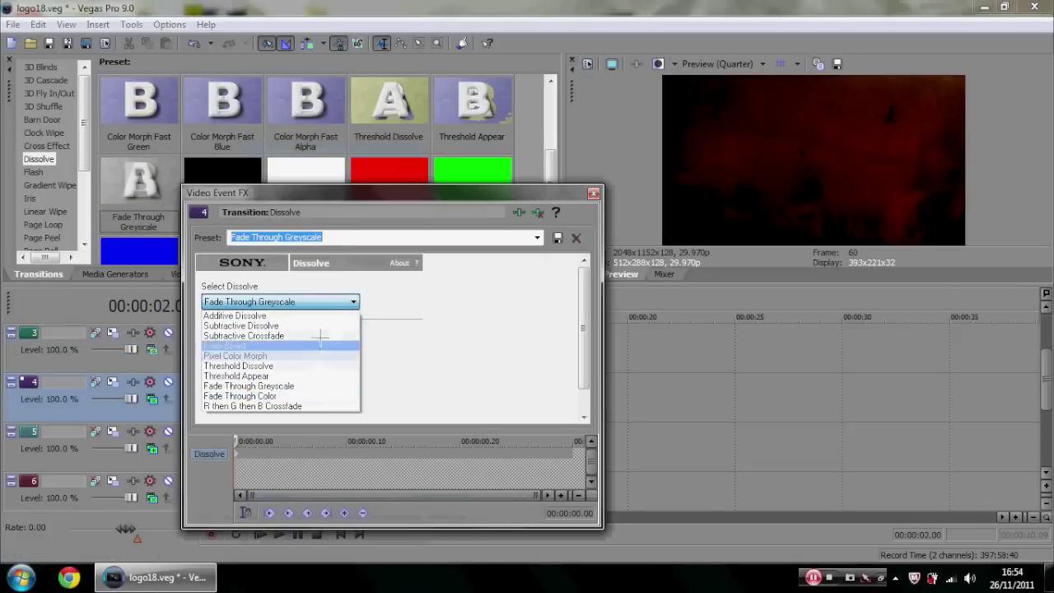
{"action": "key", "text": "Escape"}
{"action": "left_click", "coordinate": [593, 192]}
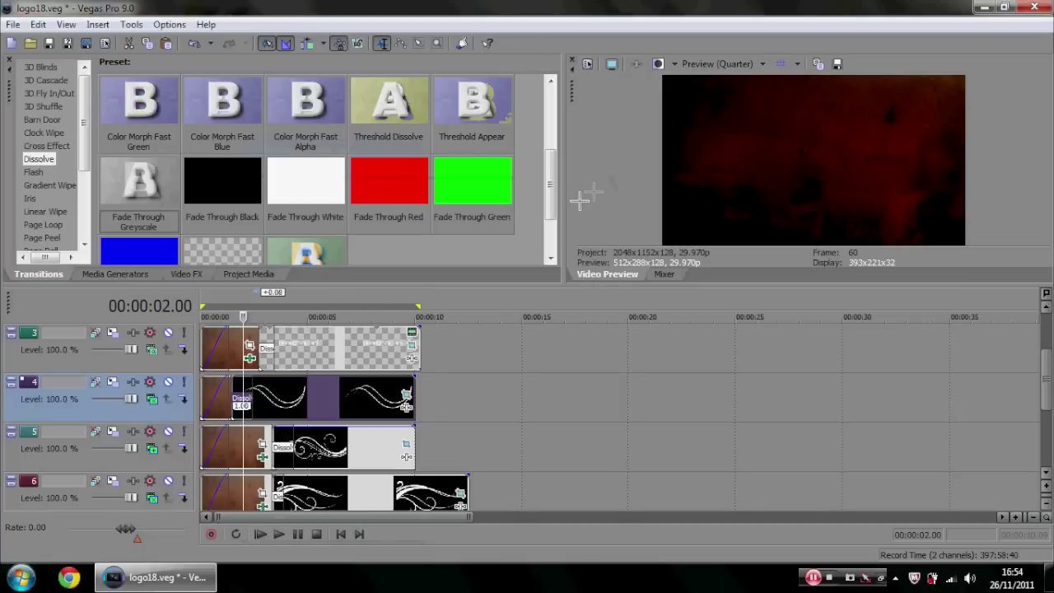
- View the ThinkTech Tips title at 8 seconds, then scrub the fades from the start
{"action": "left_click", "coordinate": [370, 394]}
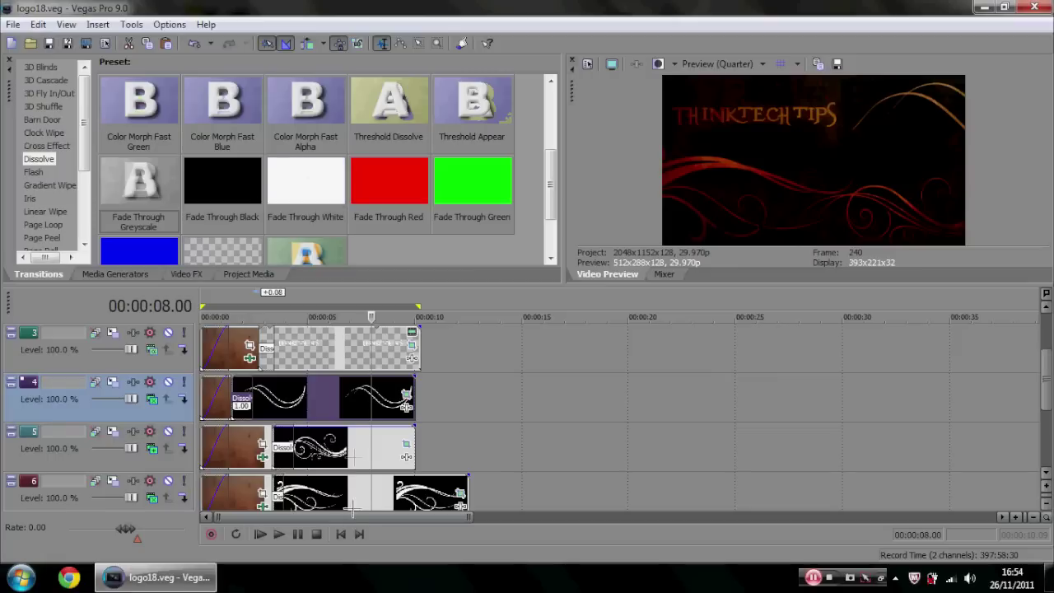
{"action": "left_click", "coordinate": [341, 534]}
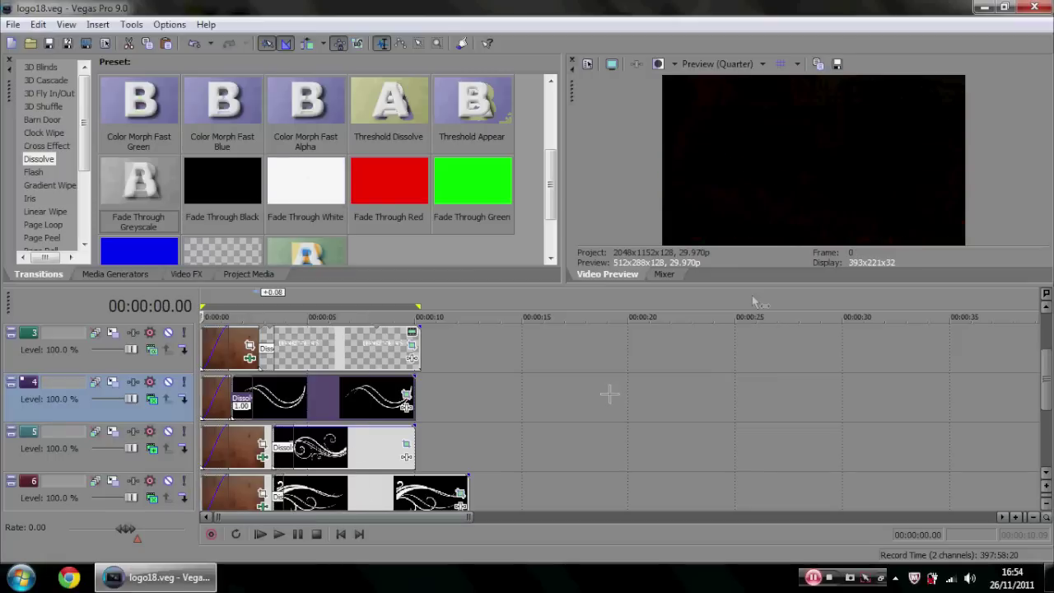
{"action": "left_click", "coordinate": [247, 445]}
{"action": "left_click_drag", "start_coordinate": [245, 442], "coordinate": [325, 455]}
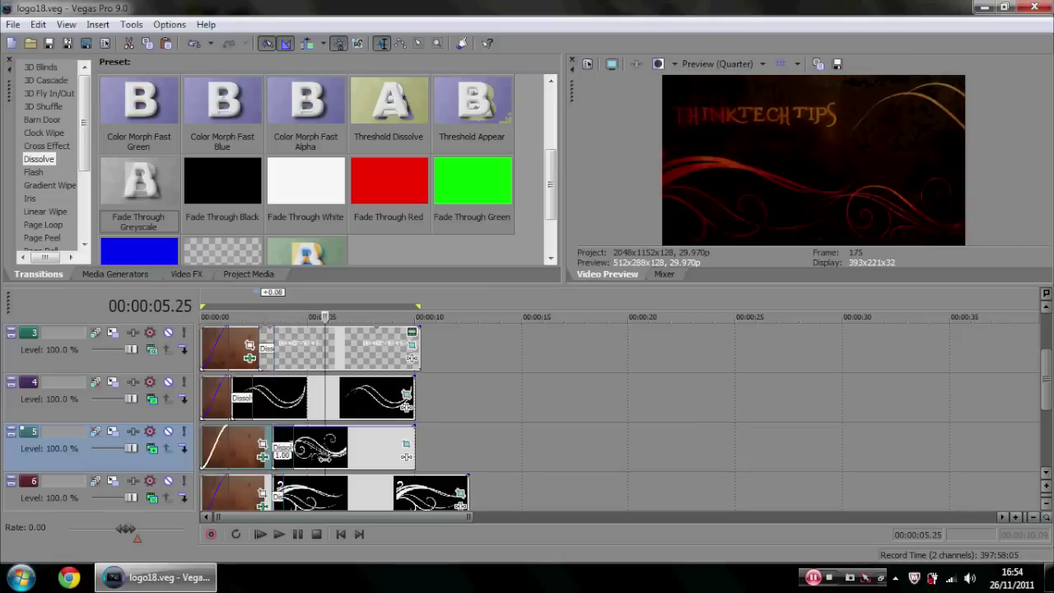